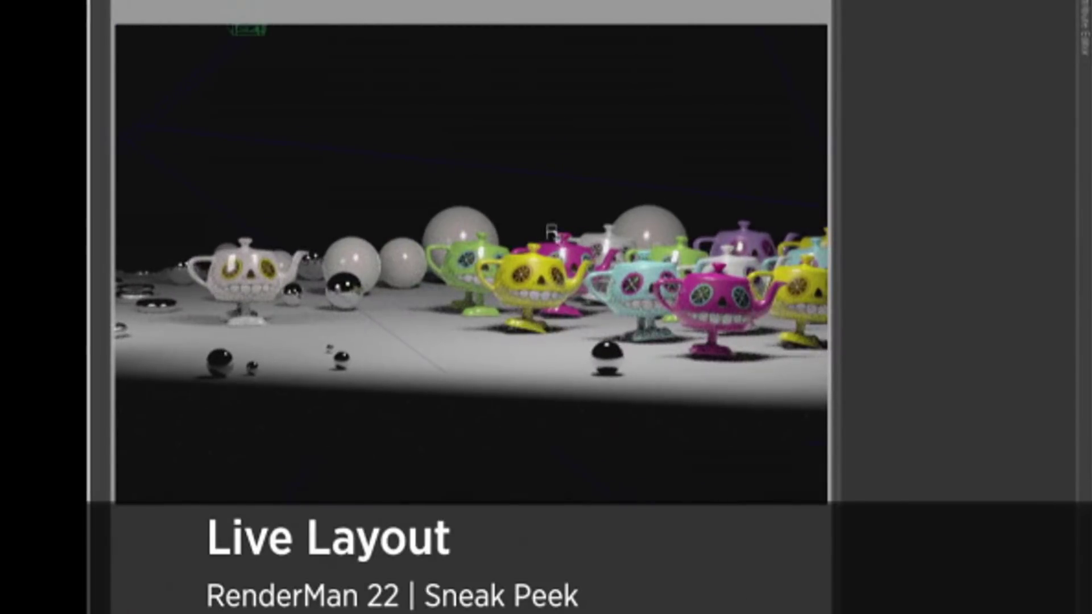
- Select the PxrRectLight3 area light and slide it farther right across the floor
alt+right_drag(514, 215, 312, 196)
alt+middle_drag(446, 190, 489, 294)
alt+drag(489, 294, 435, 352)
alt+drag(568, 187, 295, 170)
alt+middle_drag(295, 171, 591, 177)
alt+middle_drag(544, 227, 479, 224)
alt+drag(479, 223, 444, 230)
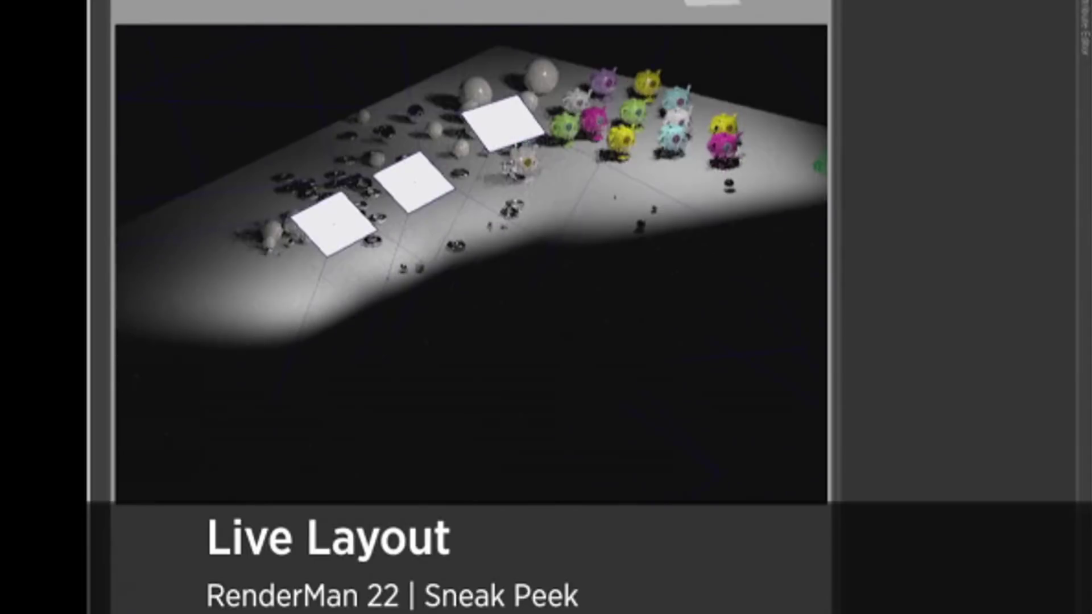
click(511, 111)
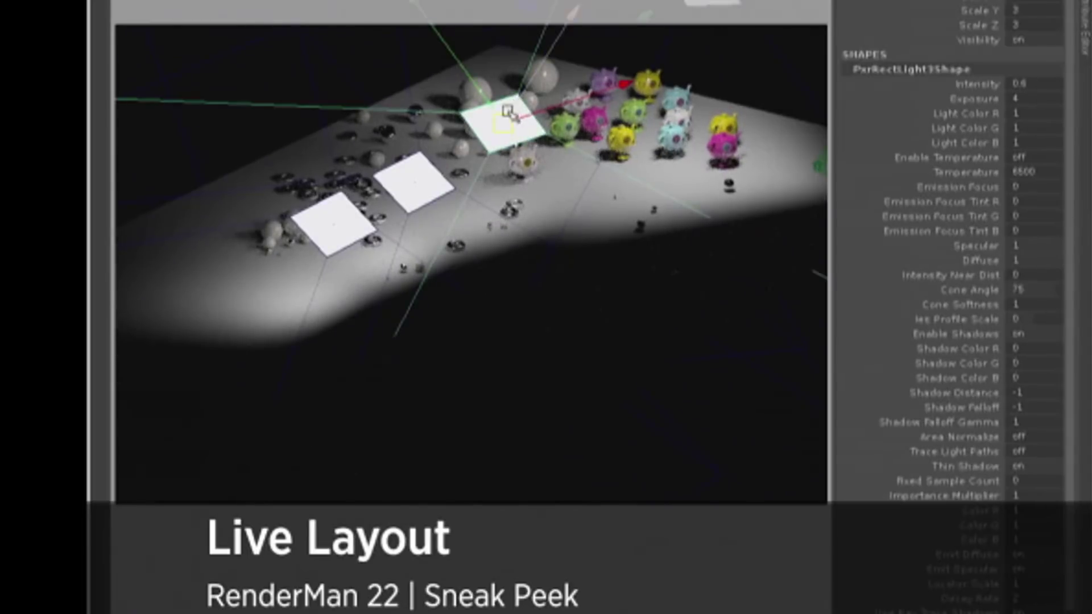
drag(507, 112, 551, 118)
- Orbit the camera around the lit floor back to a low front view of the skull teapots
alt+drag(483, 173, 558, 173)
alt+middle_drag(557, 173, 819, 110)
alt+drag(443, 210, 653, 200)
alt+right_drag(483, 191, 555, 196)
alt+middle_drag(546, 206, 603, 254)
alt+drag(603, 253, 580, 173)
alt+middle_drag(550, 317, 595, 187)
alt+drag(594, 187, 600, 263)
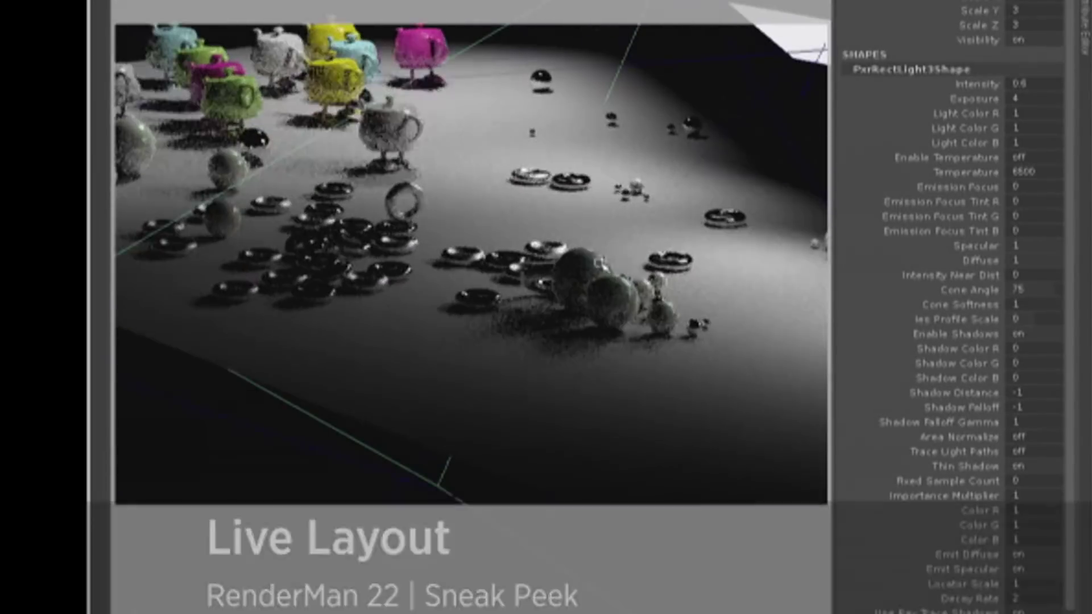
alt+middle_drag(572, 195, 595, 224)
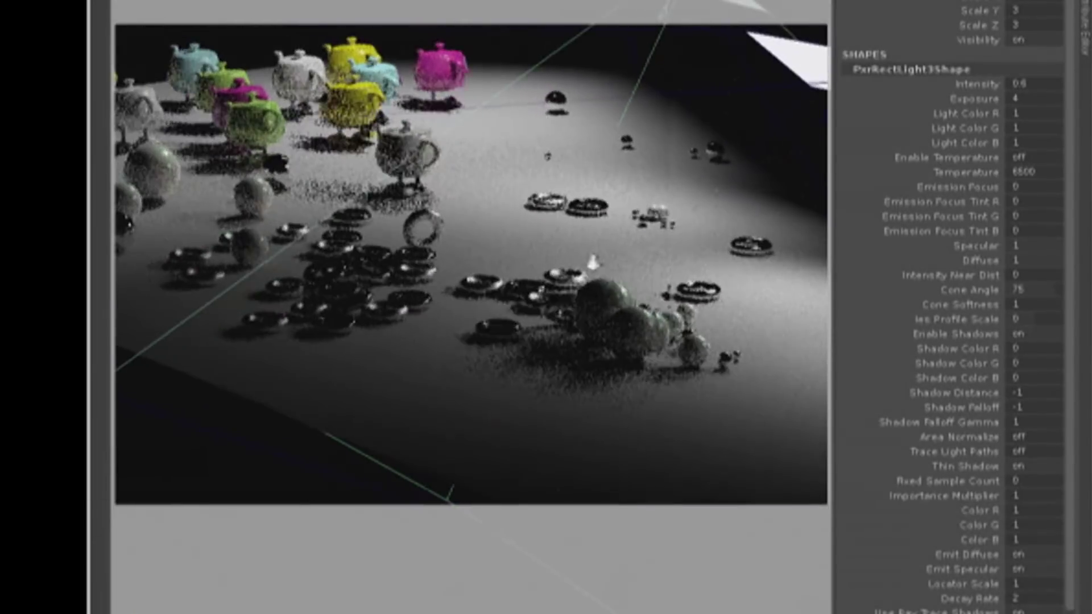
alt+right_drag(594, 224, 560, 238)
alt+drag(455, 250, 682, 193)
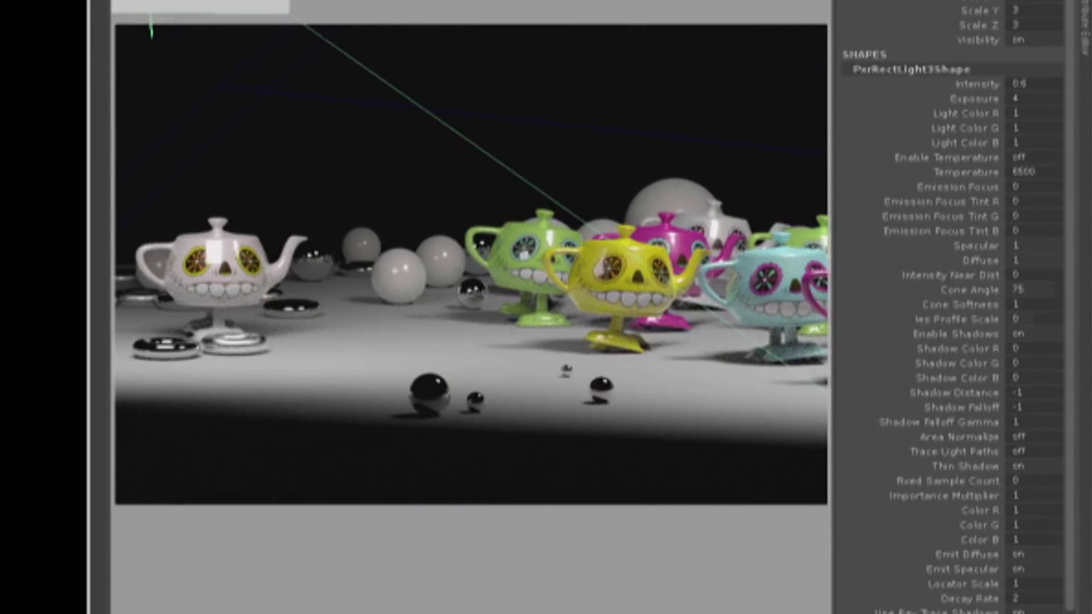
click(358, 0)
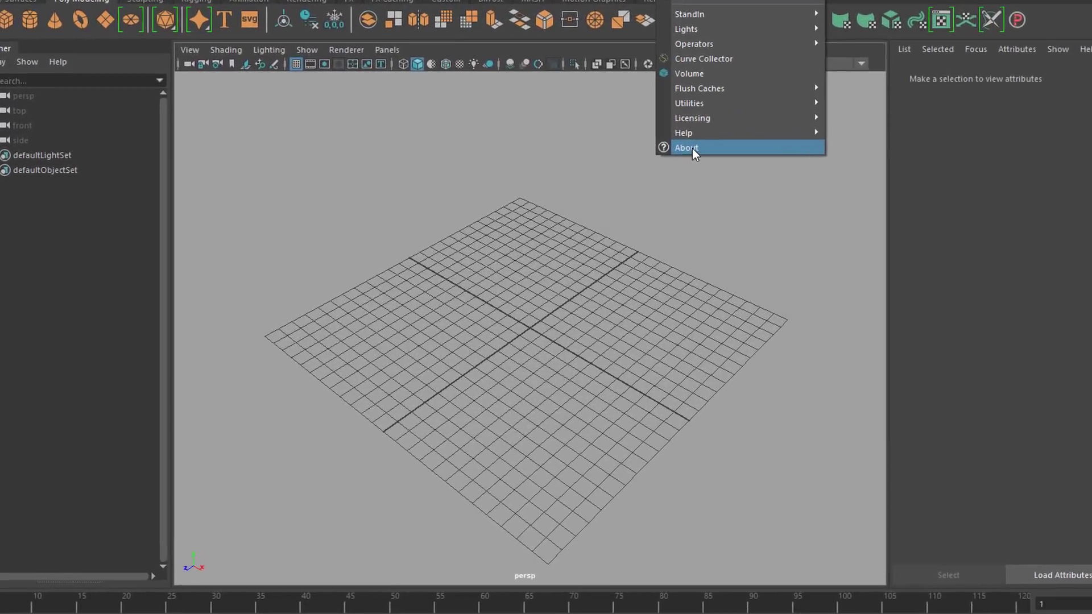
- Check the Arnold version (MtoA 3.1.0, Core 5.2.0.0) and review the viewport renderer choices without changing them
click(691, 148)
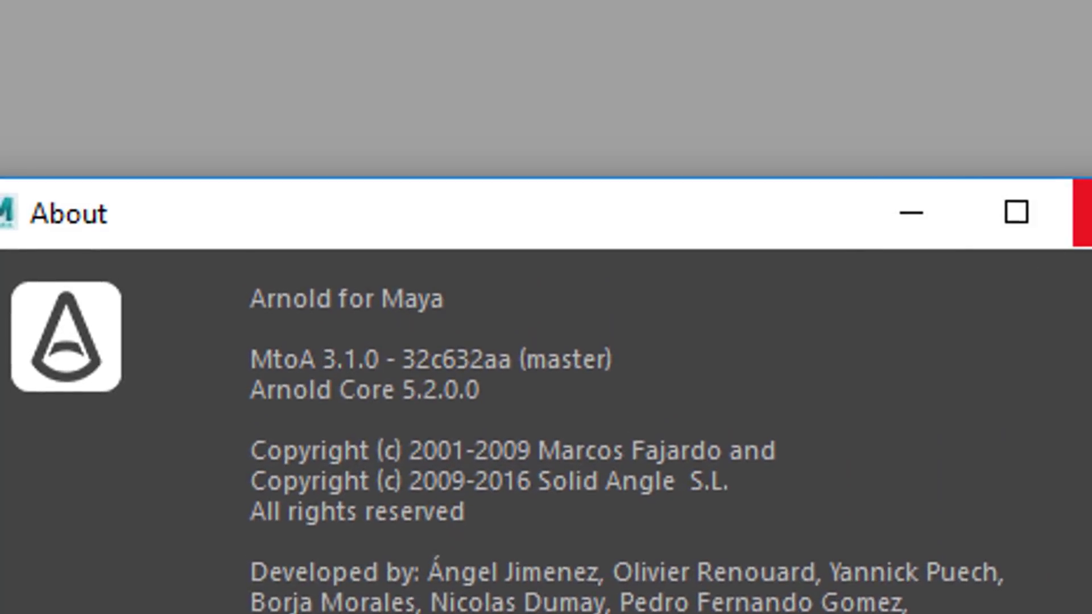
click(1080, 146)
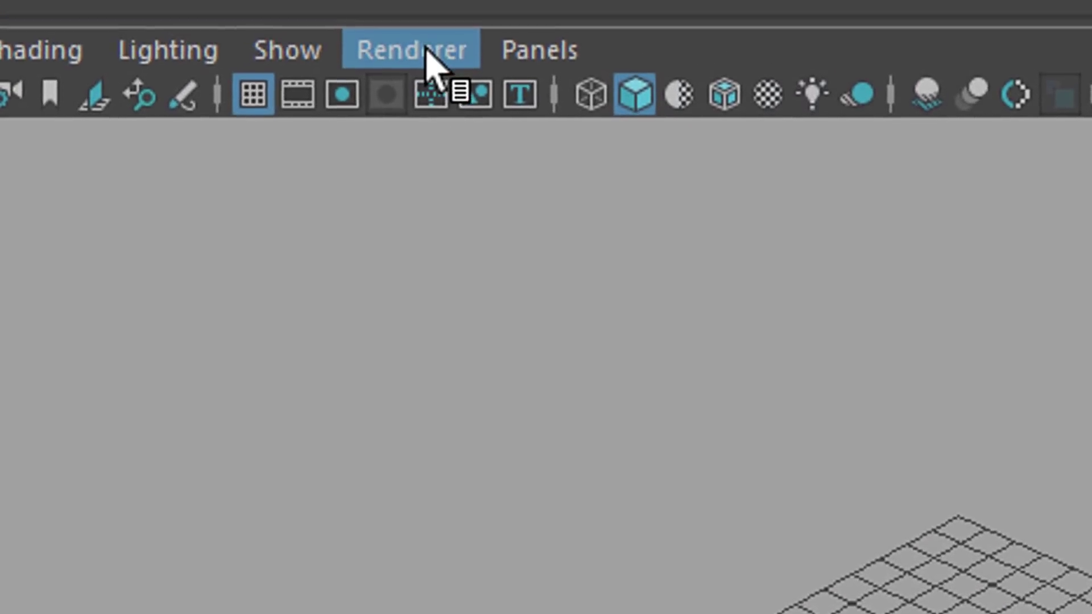
click(410, 5)
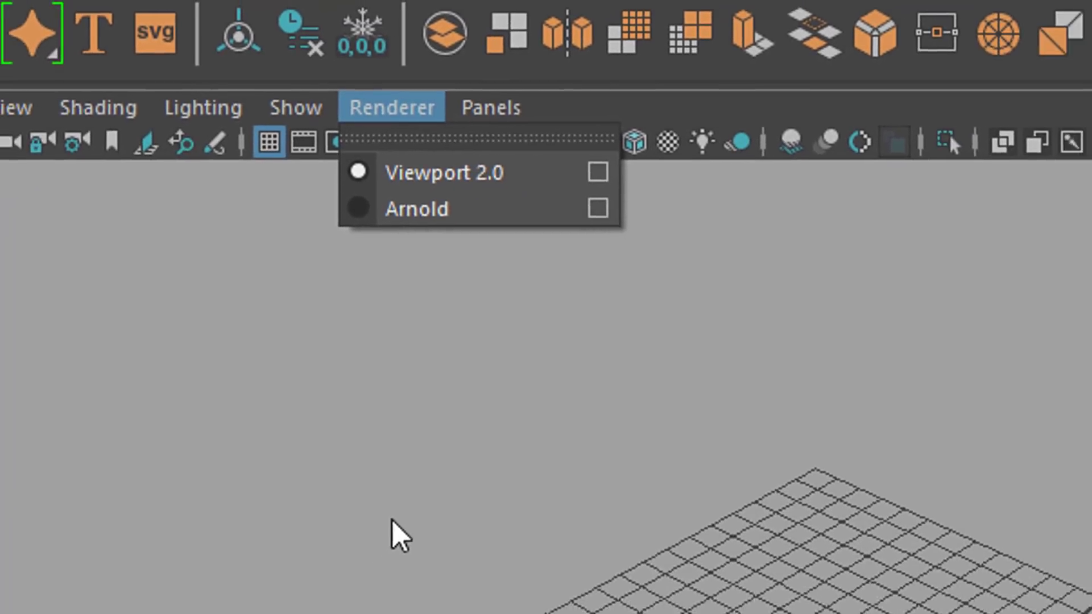
click(392, 520)
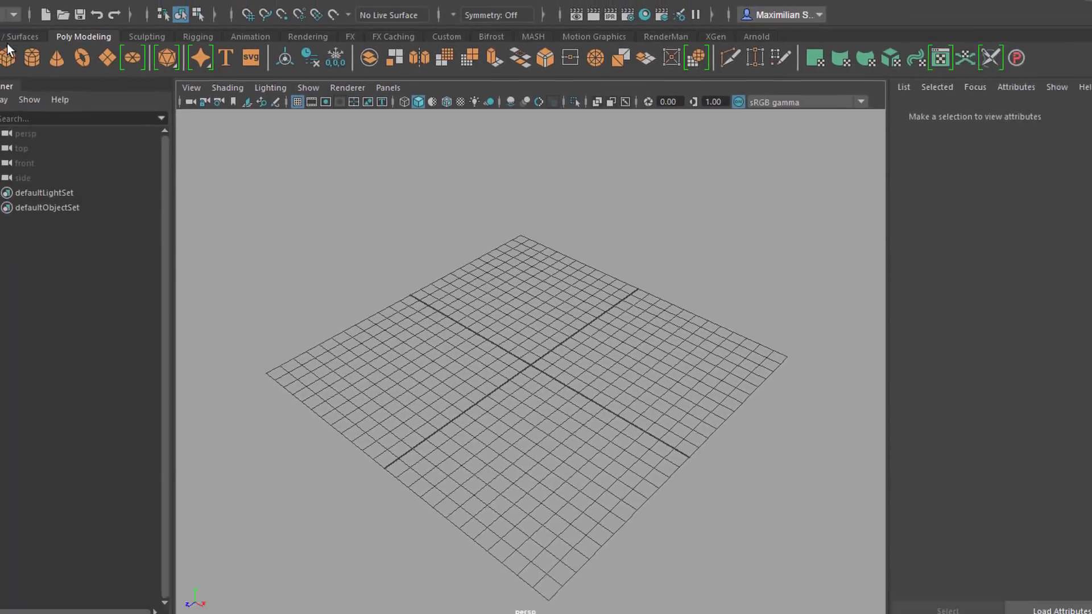
- Create a polygon disc and scale it up into a broad floor, about 29.6
click(160, 60)
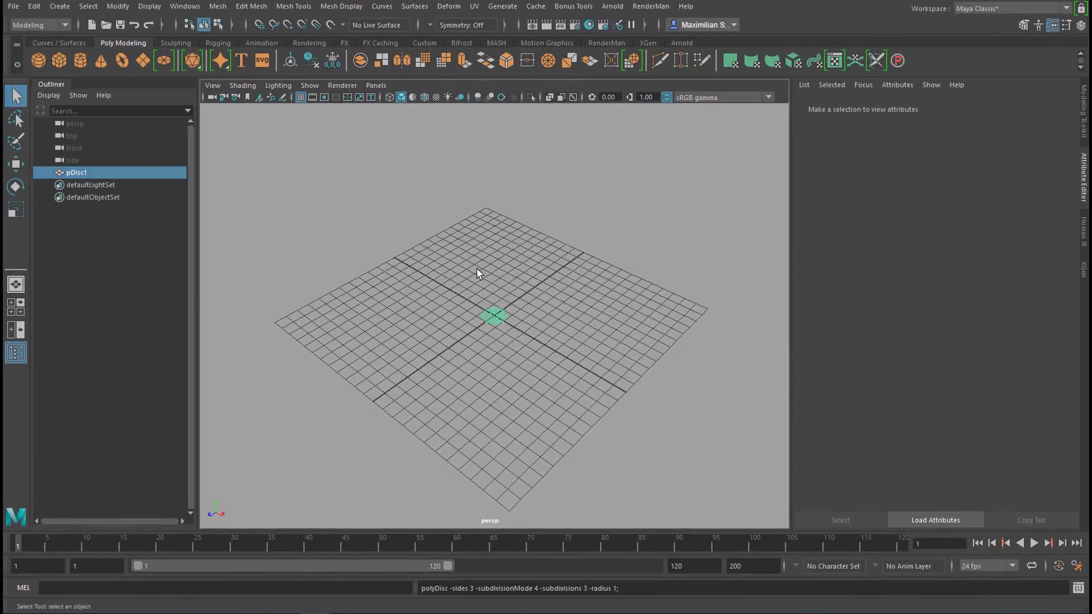
key(r)
drag(495, 316, 648, 212)
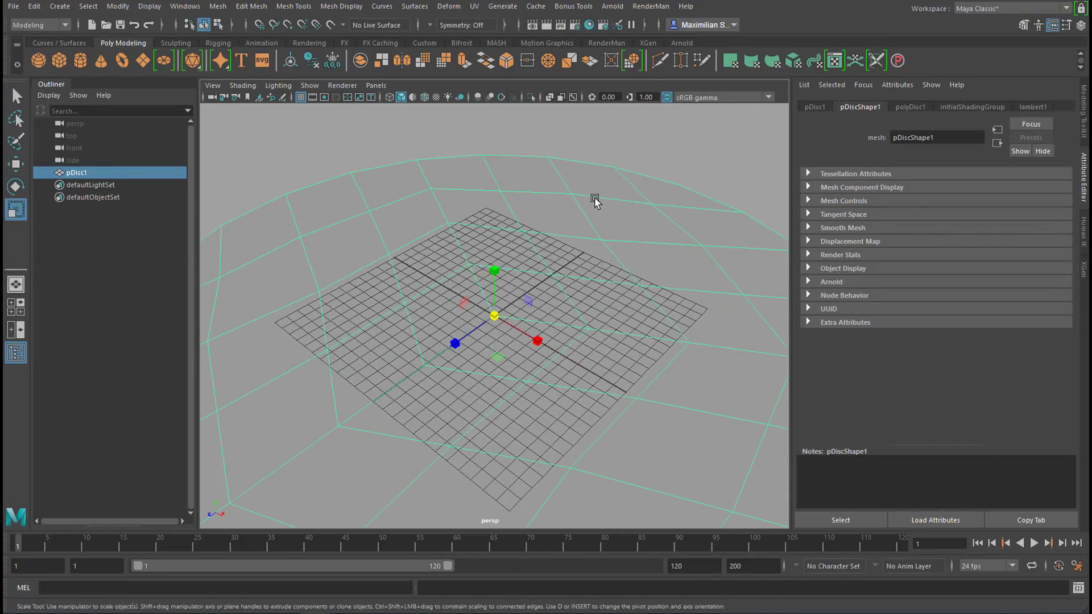
- Give the disc an aiStandardSurface with the Clay preset, then add a polygon sphere
right_drag(599, 201, 623, 518)
click(261, 290)
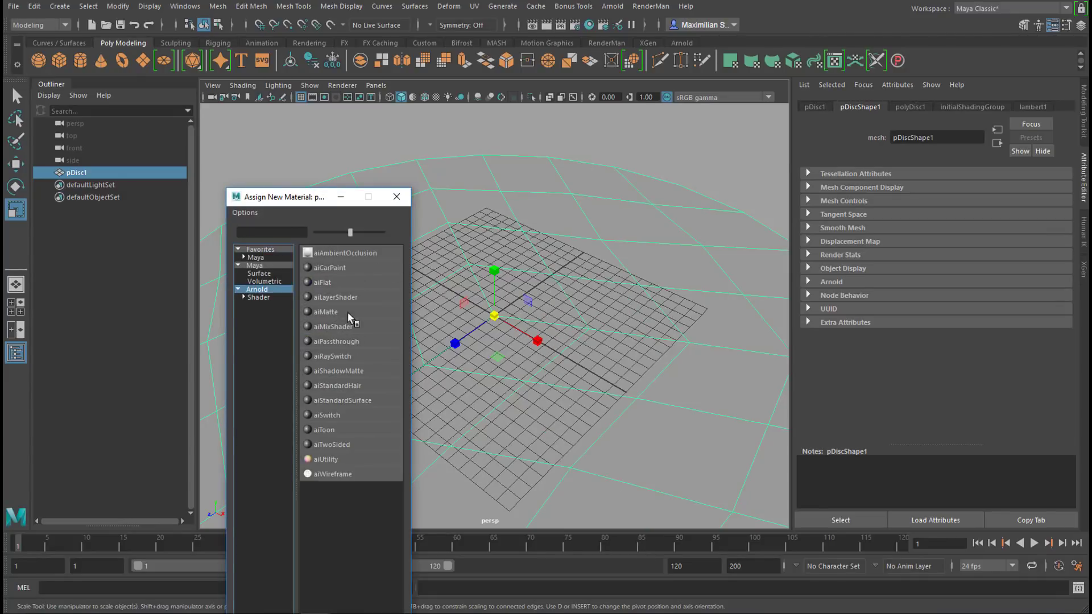
click(361, 401)
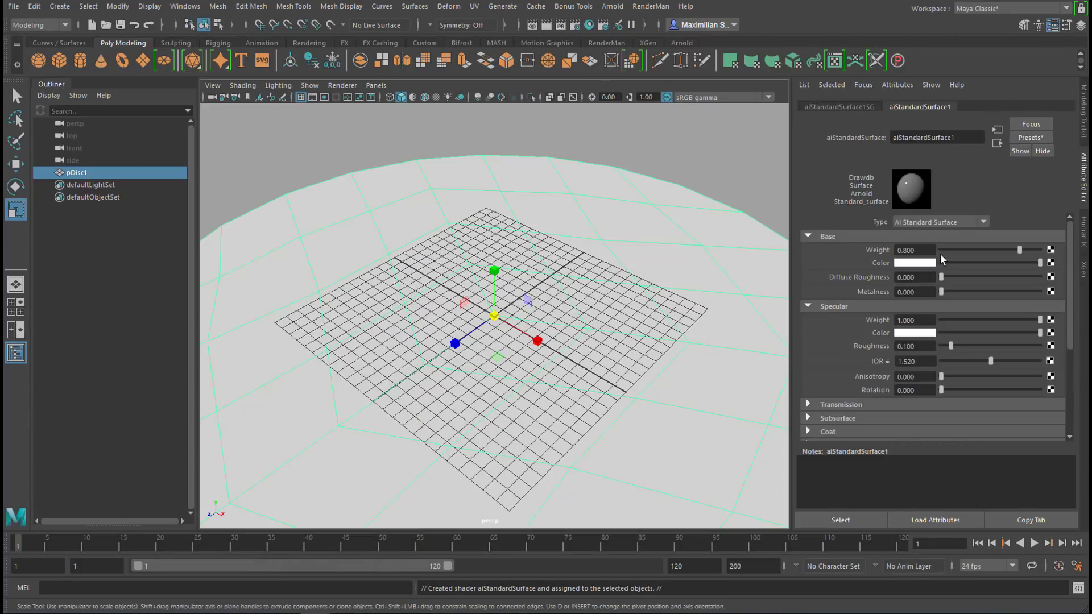
click(1030, 138)
mouse_move(1066, 273)
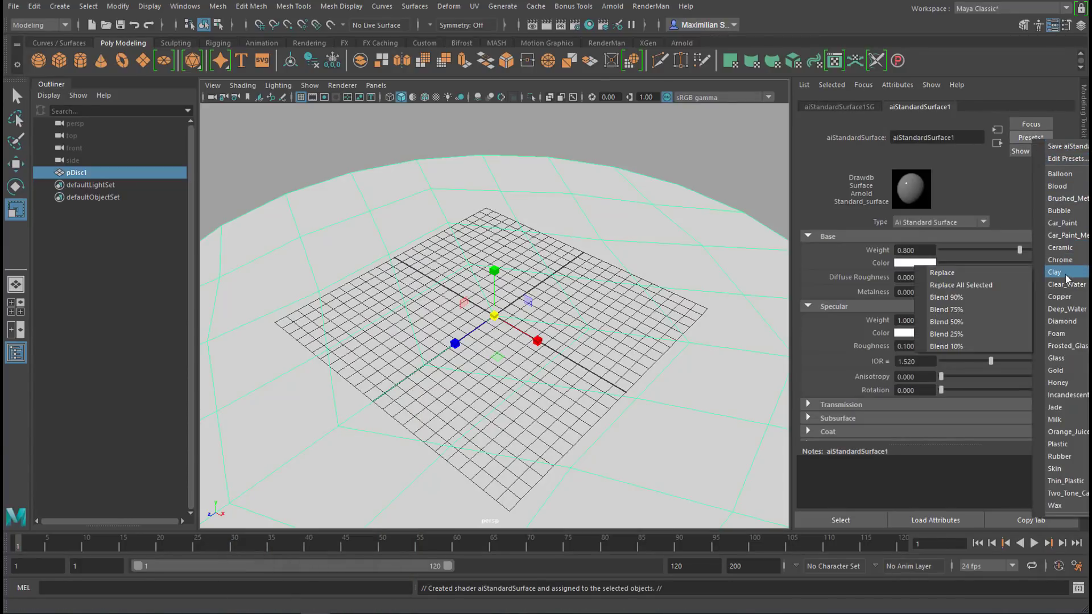
click(968, 273)
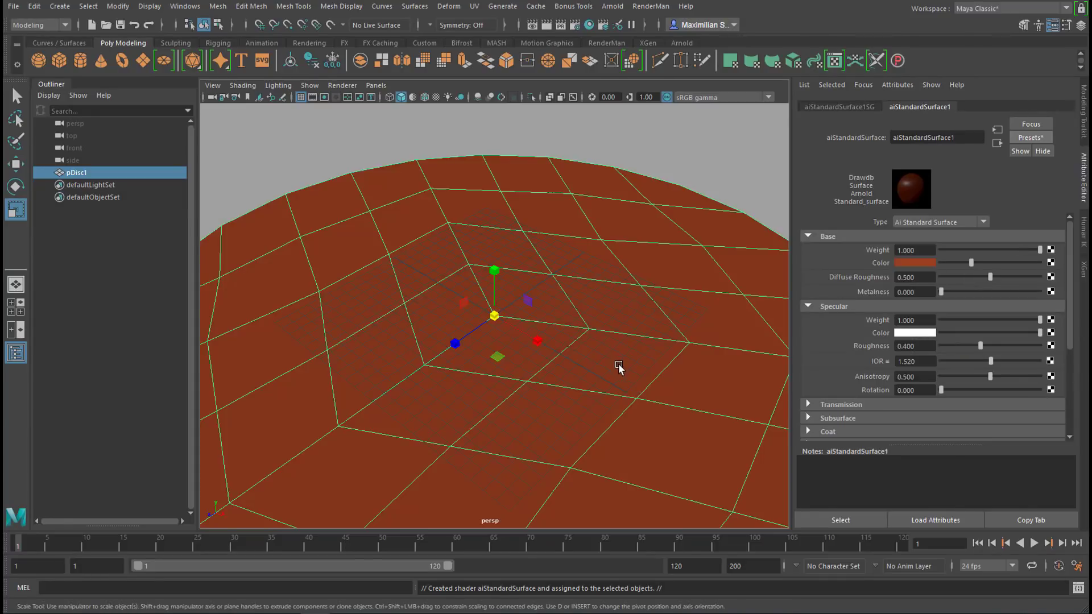
scroll(622, 361, down, 3)
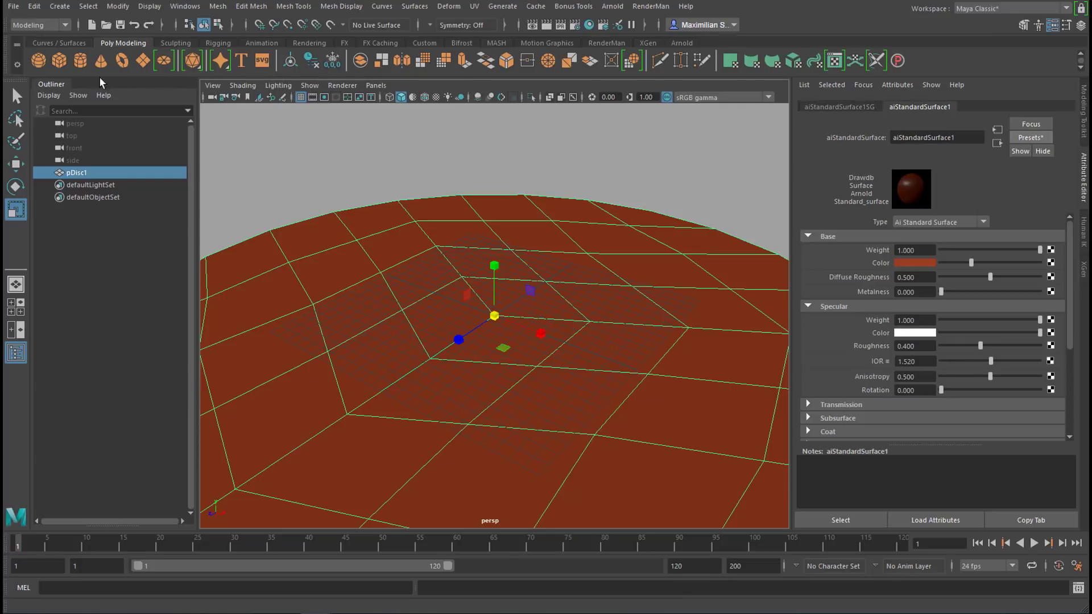
click(38, 60)
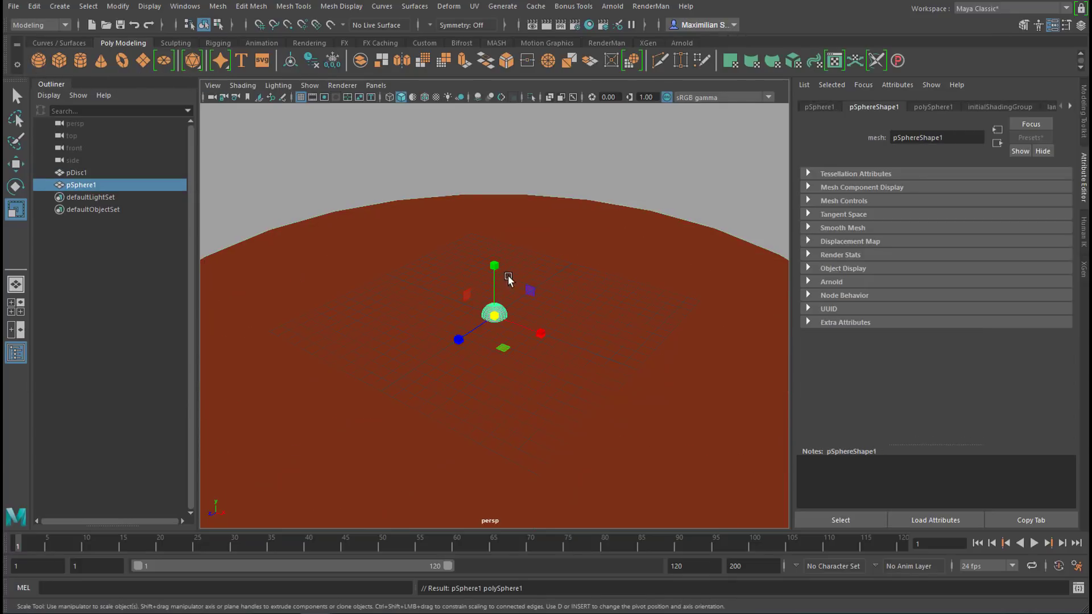
- Raise the sphere up along Y above the disc floor
key(e)
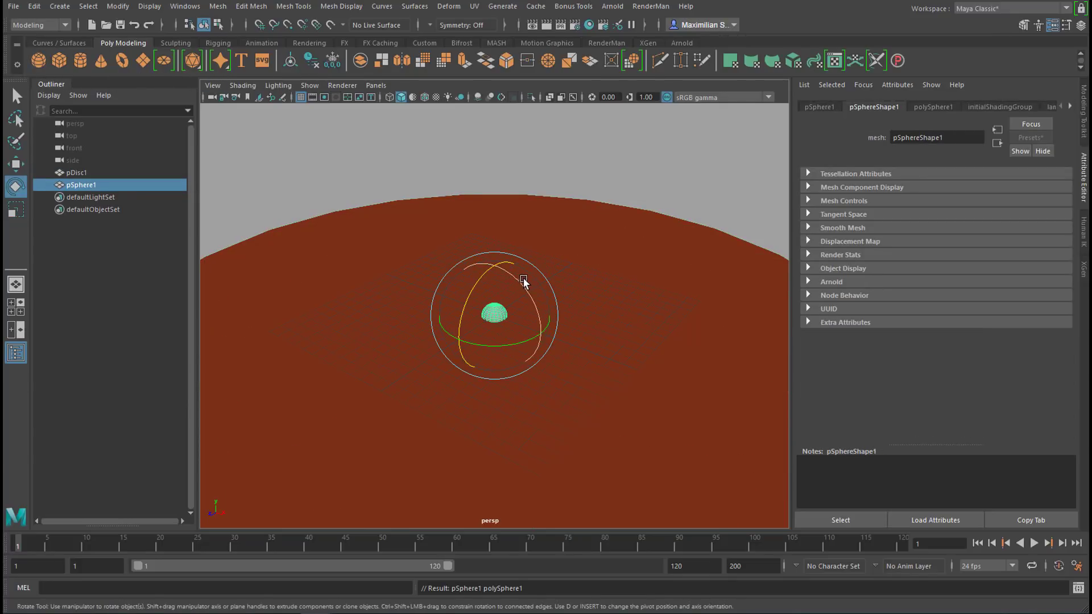
key(w)
drag(494, 261, 500, 234)
- Add a polygon cube and move it left to X -6.31
click(59, 60)
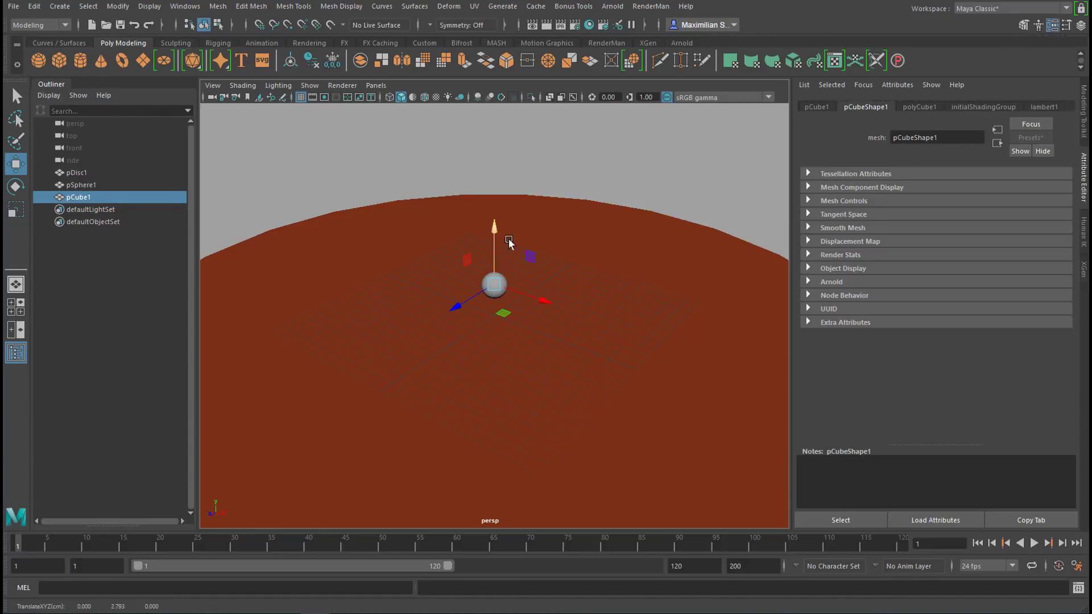
drag(550, 312, 487, 290)
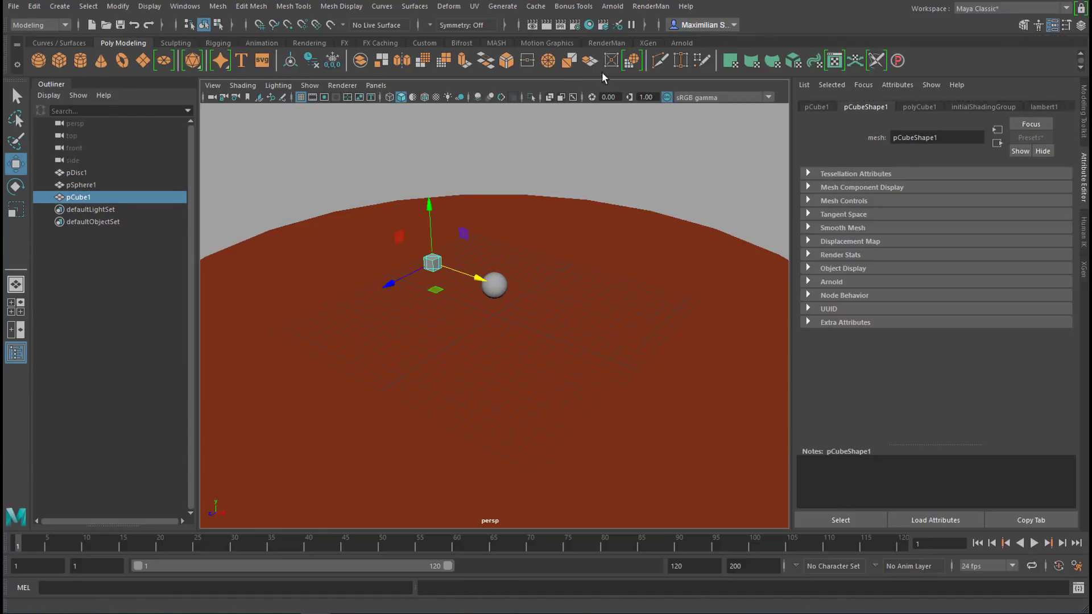
click(497, 44)
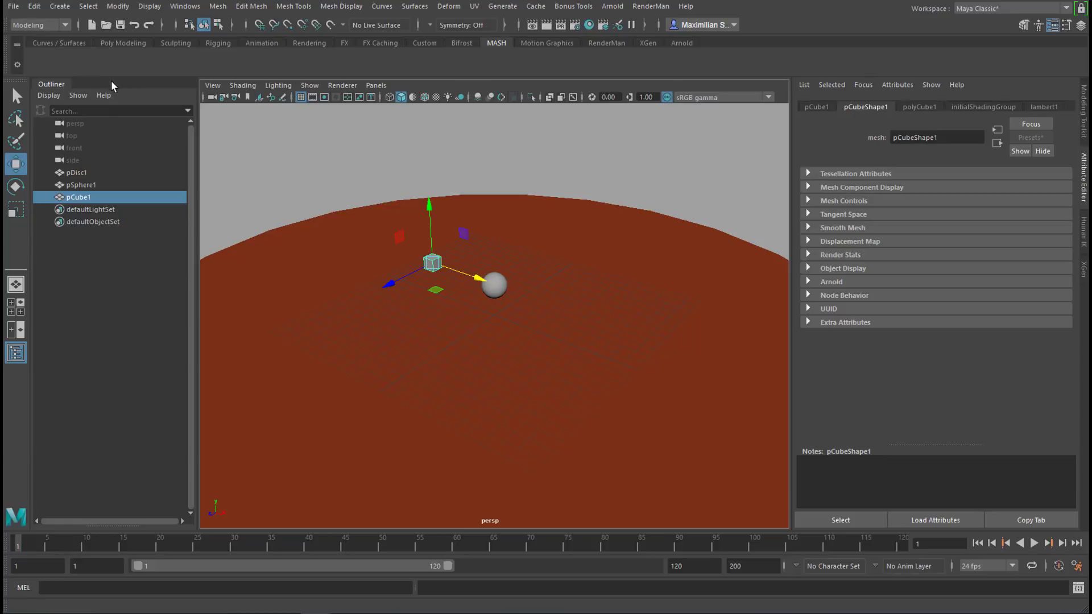
- Turn the cube into a MASH1 network that repeats it as a row of 10 copies across the disc
click(543, 41)
click(497, 44)
click(42, 66)
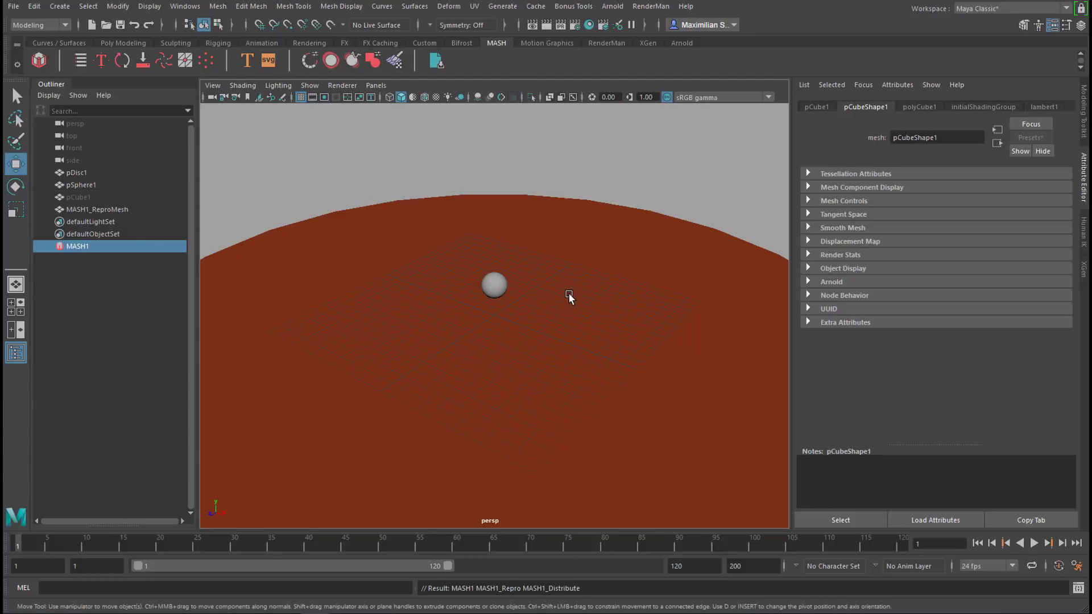
mouse_move(607, 366)
alt+mouse_down()
mouse_move(621, 356)
mouse_move(602, 373)
mouse_move(613, 365)
alt+mouse_up()
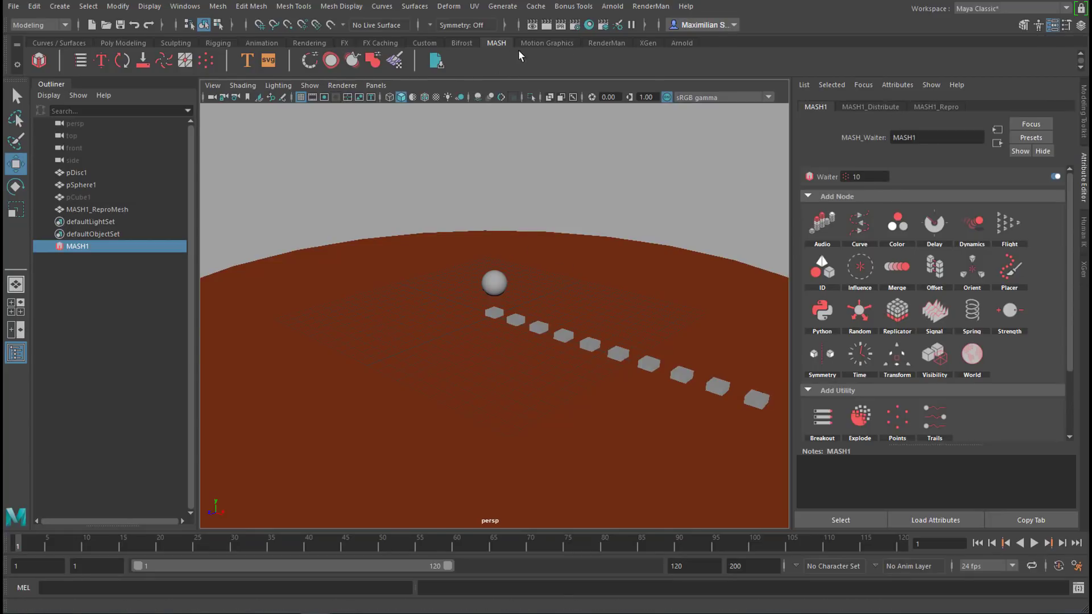
click(612, 7)
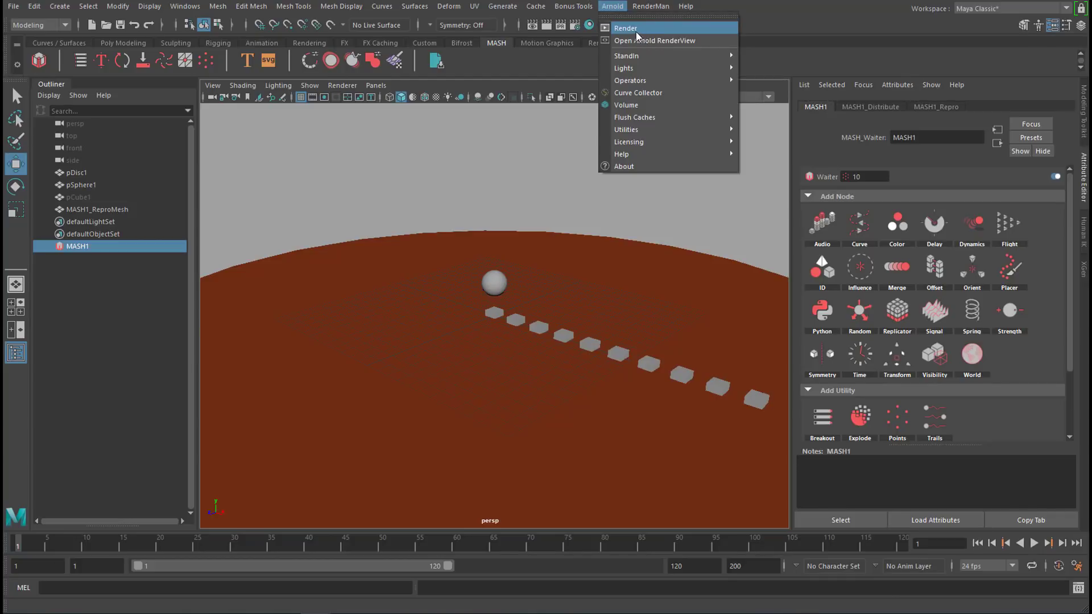
- Switch the viewport renderer to Arnold and move the Arnold Viewport window slightly aside
click(343, 85)
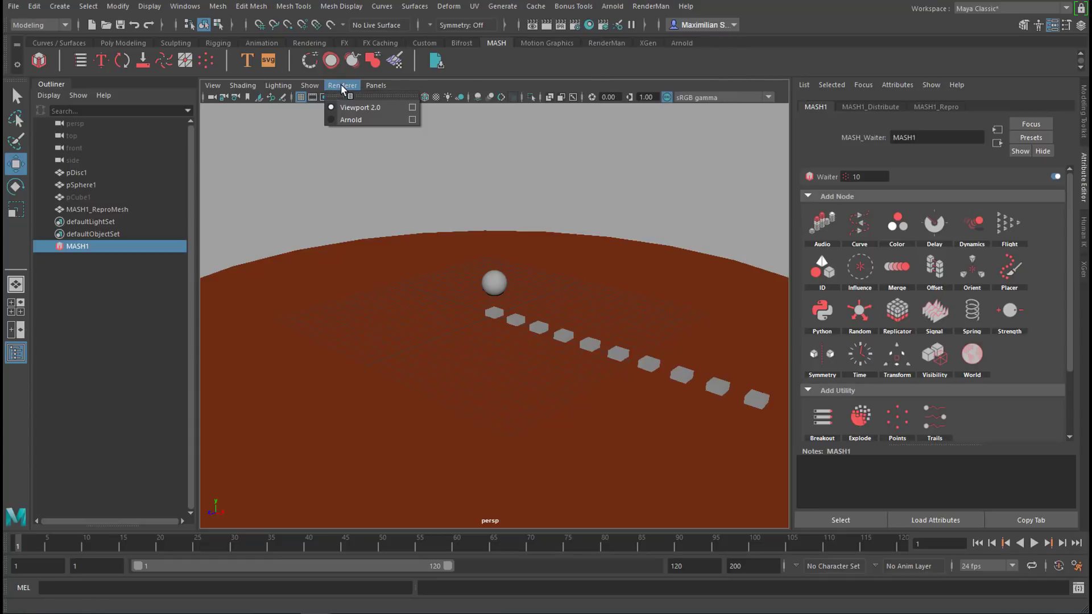
click(364, 120)
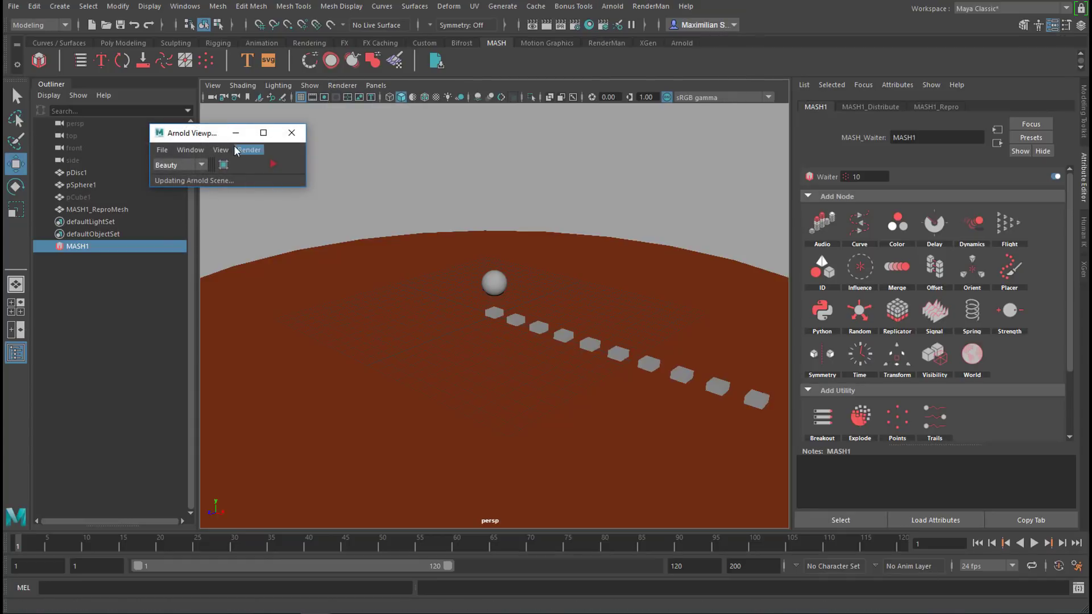
drag(221, 140, 244, 134)
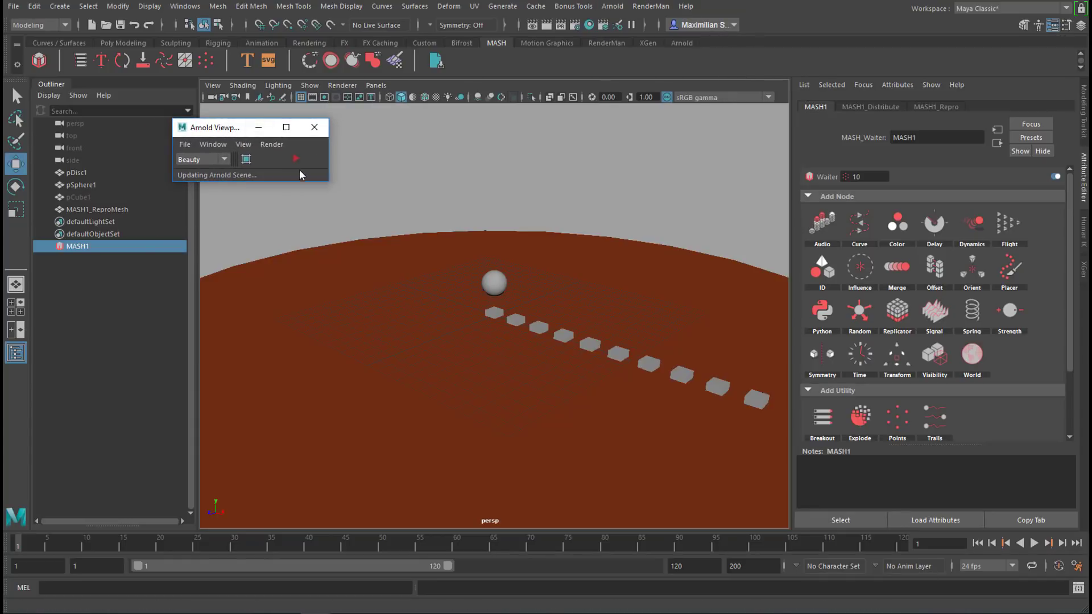
click(225, 161)
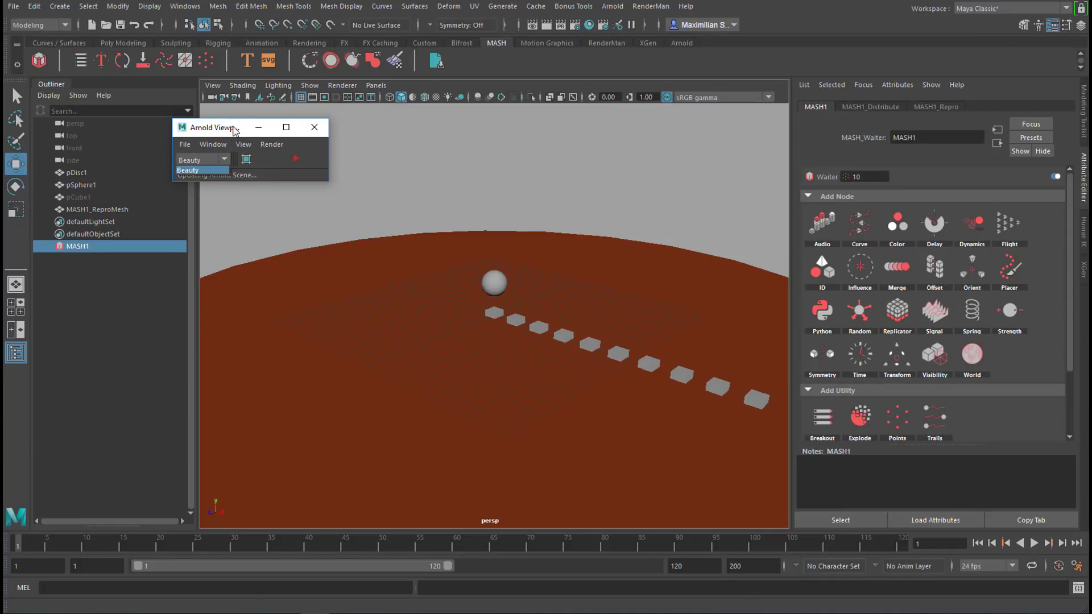
click(232, 128)
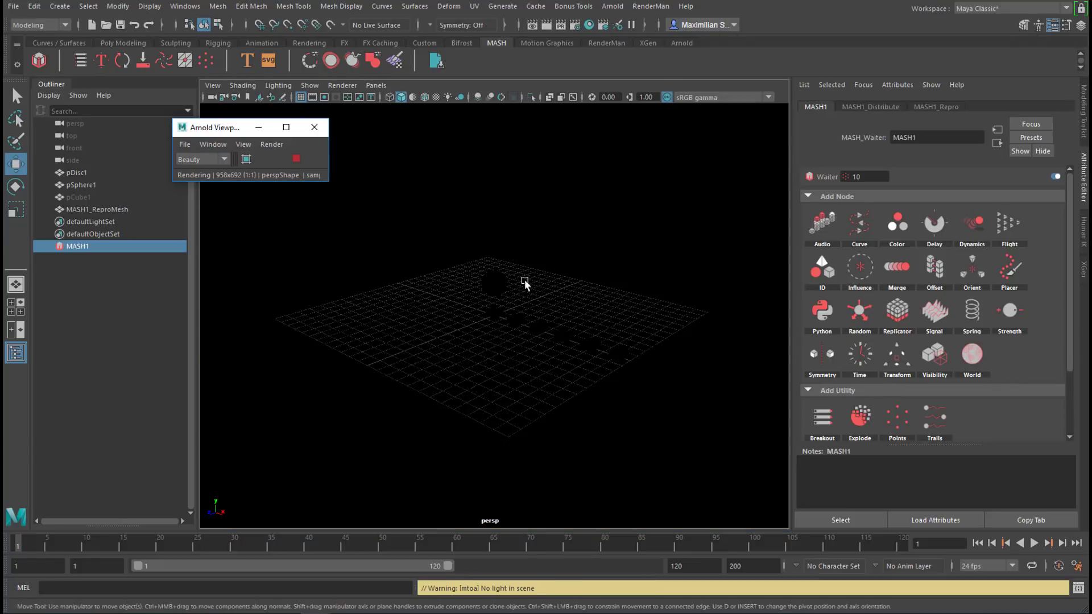
click(612, 7)
- Add an Arnold area light and move it up, forward and left above the floor
mouse_move(663, 69)
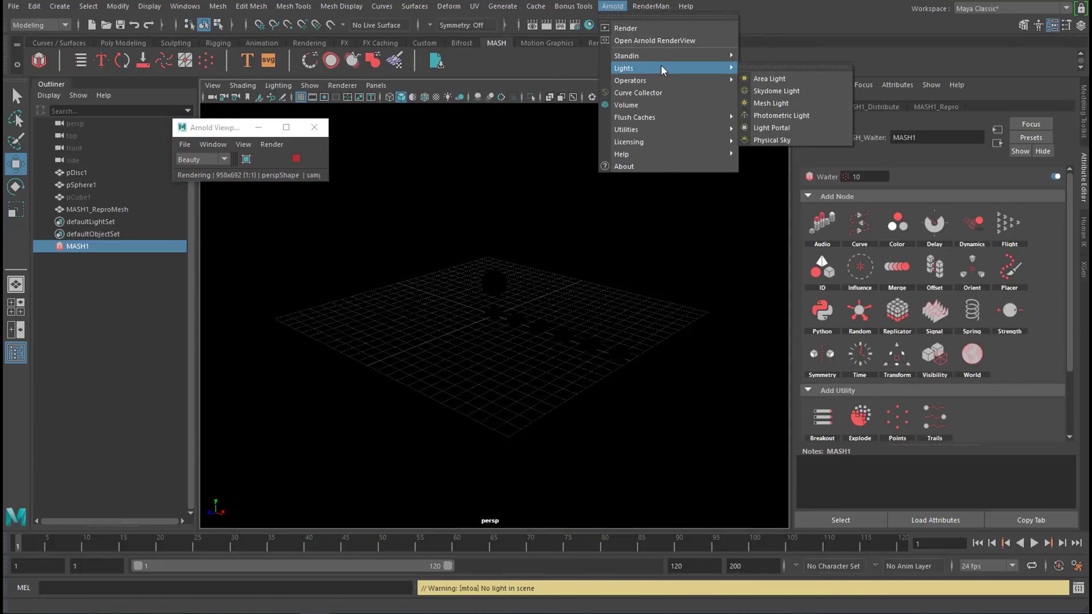
click(780, 80)
drag(495, 267, 496, 231)
drag(443, 302, 351, 334)
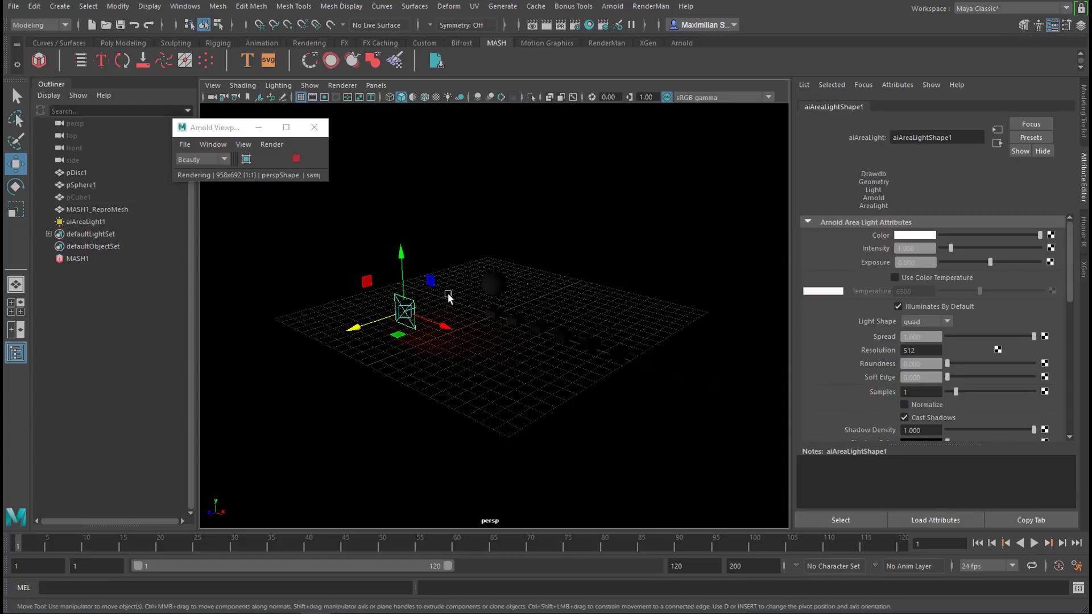
- Enlarge the area light and tilt it toward the sphere and cubes
key(r)
drag(405, 312, 553, 331)
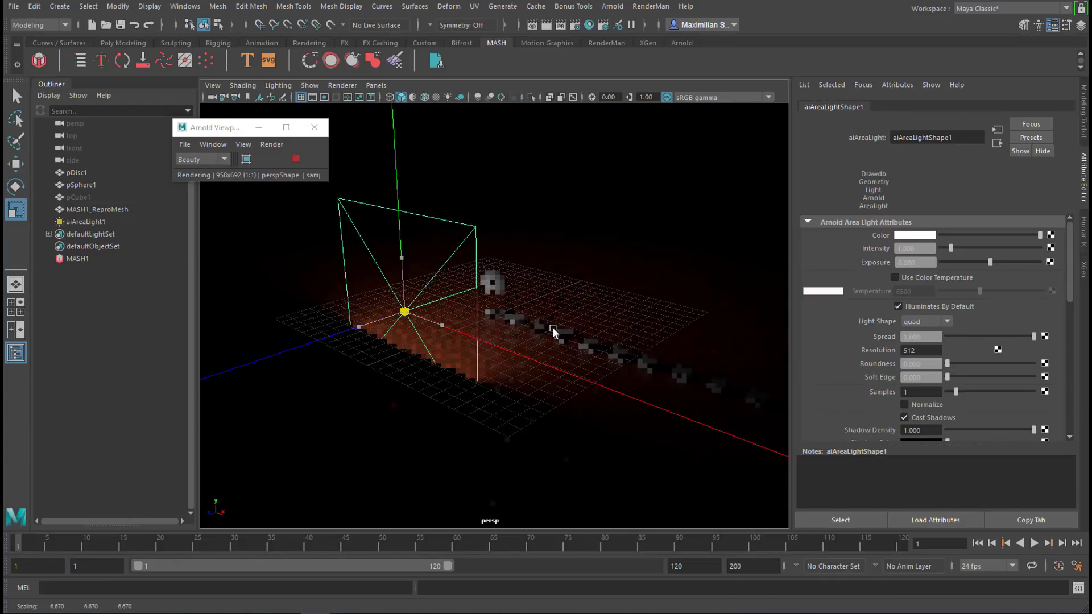
key(e)
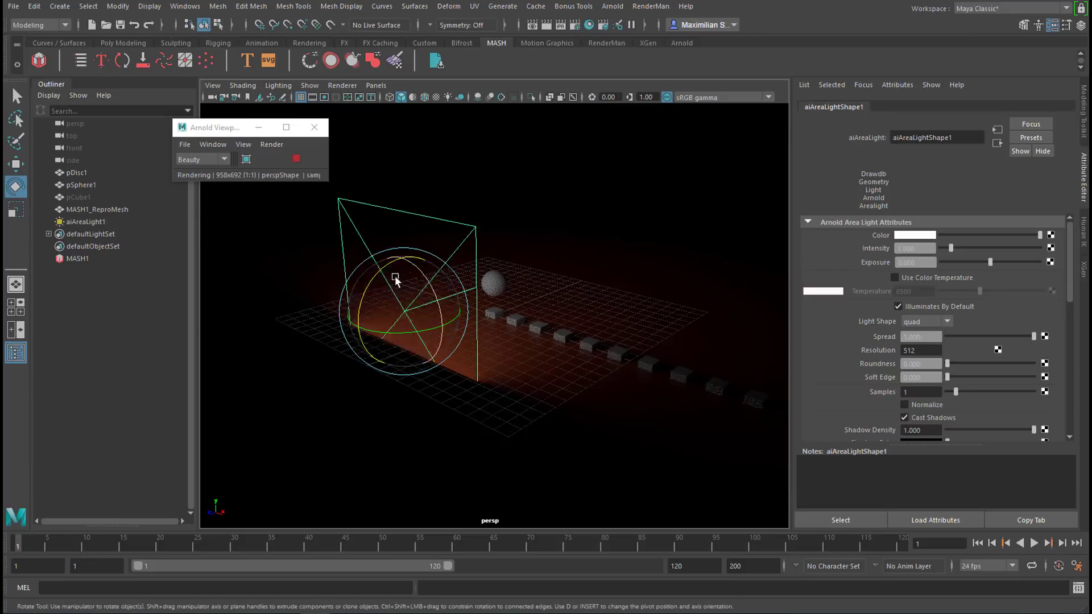
drag(372, 279, 397, 259)
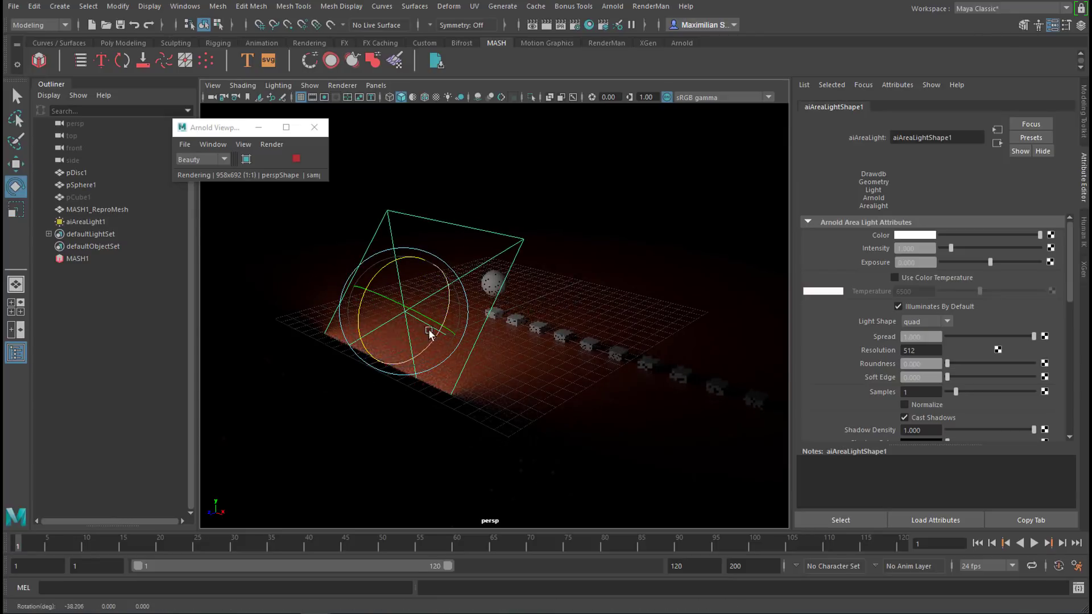
drag(428, 318, 390, 301)
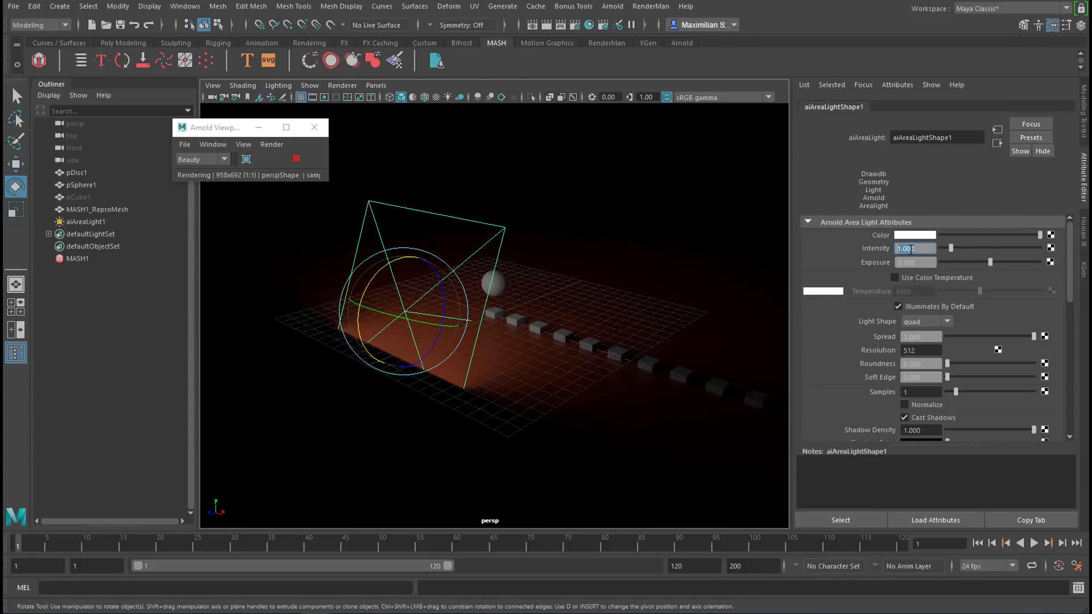
- Set the area light's intensity to 2
key(Return)
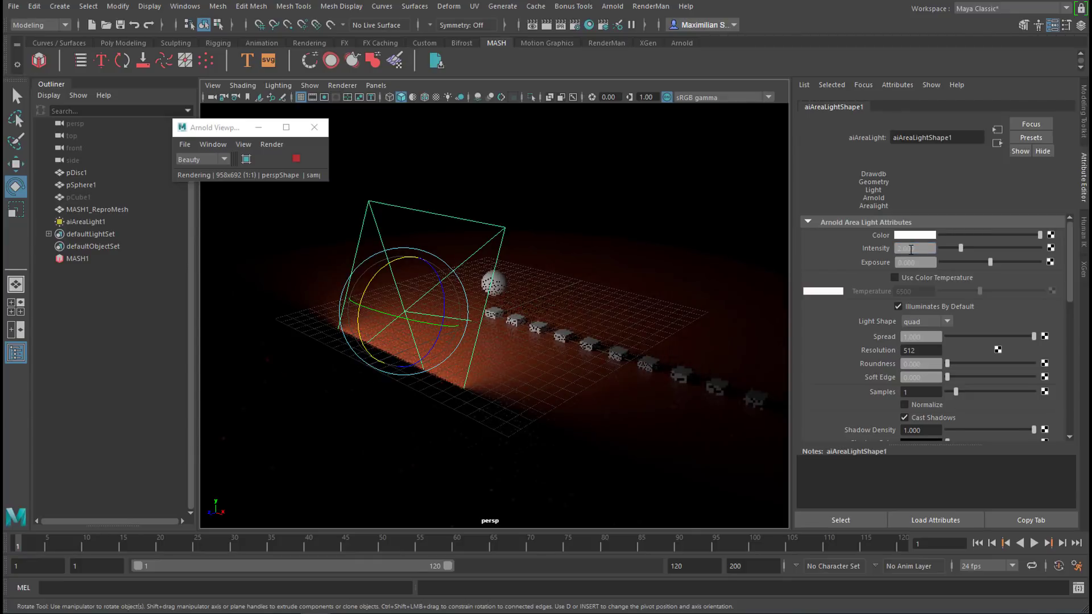
alt+drag(640, 365, 524, 331)
click(492, 282)
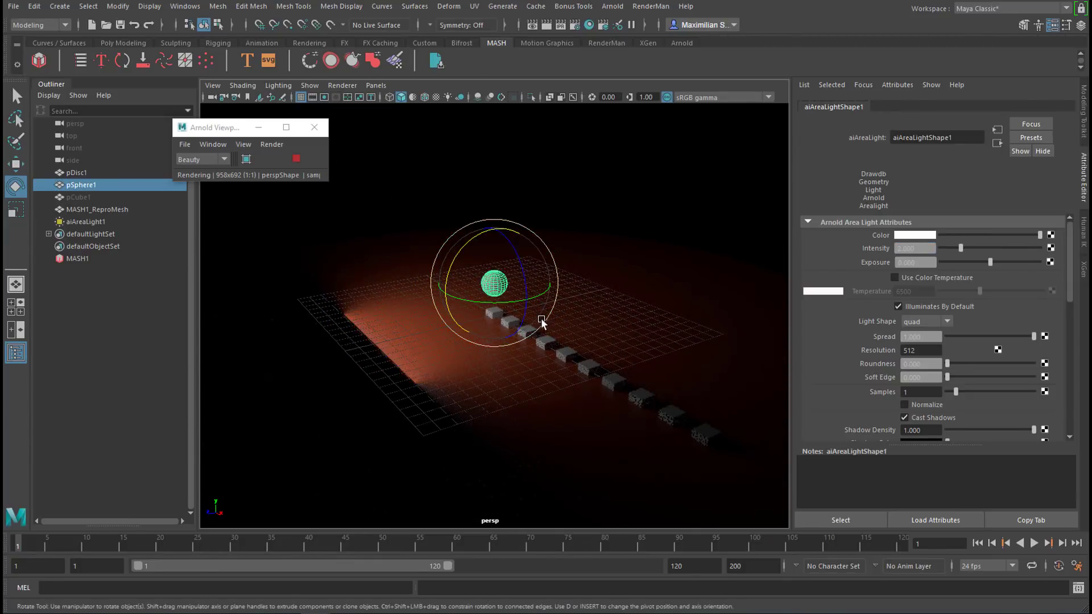
- Frame the sphere, restart the Arnold render, and bring up Assign New Material for the sphere
key(f)
alt+drag(588, 354, 675, 421)
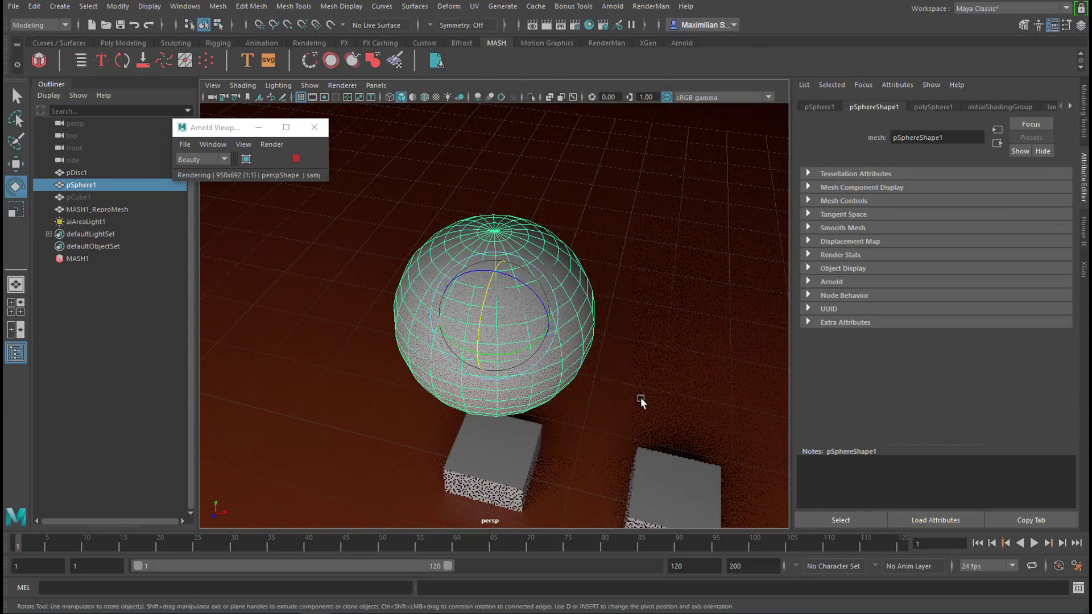
alt+drag(646, 383, 532, 385)
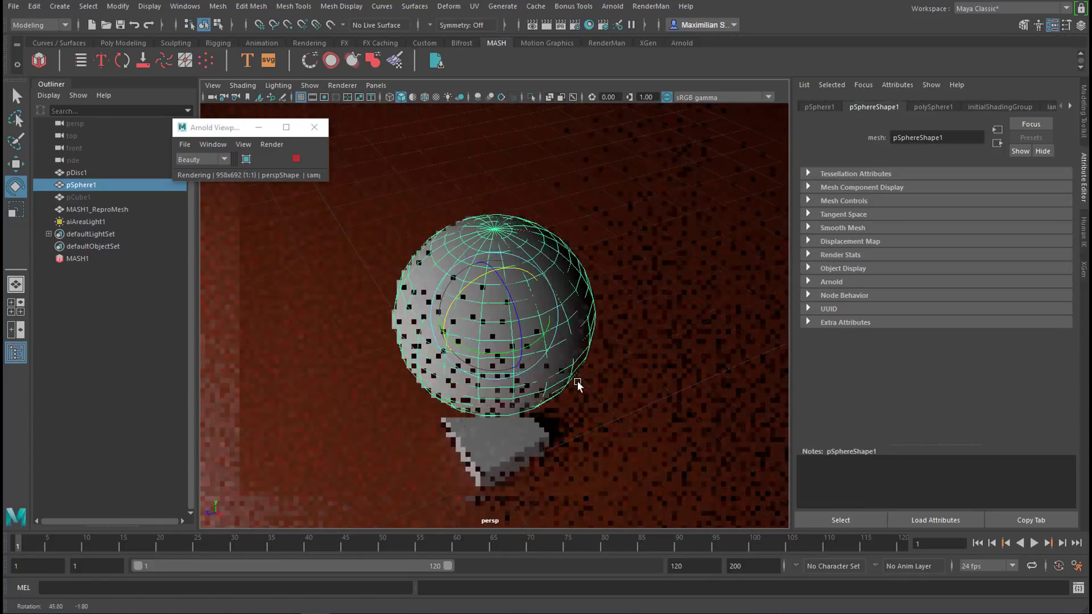
click(615, 7)
click(626, 28)
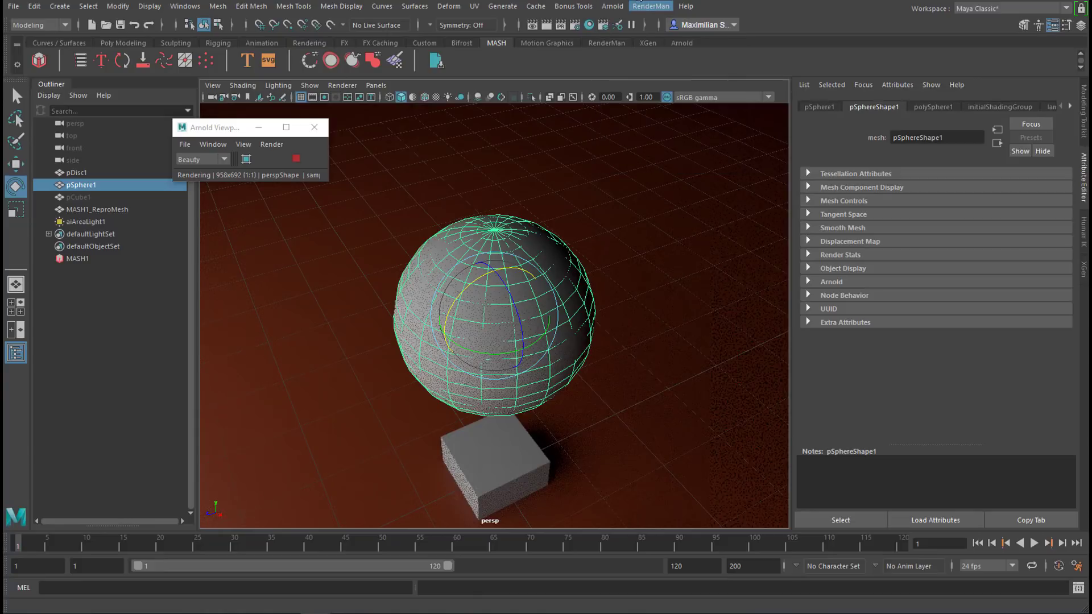
alt+drag(560, 219, 617, 332)
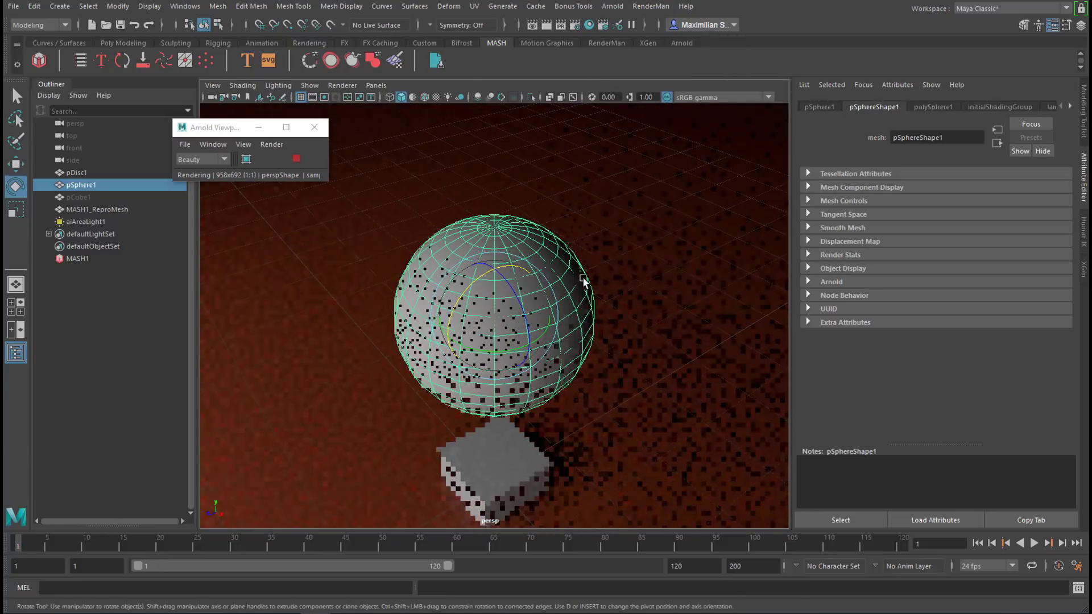
right_drag(554, 255, 548, 572)
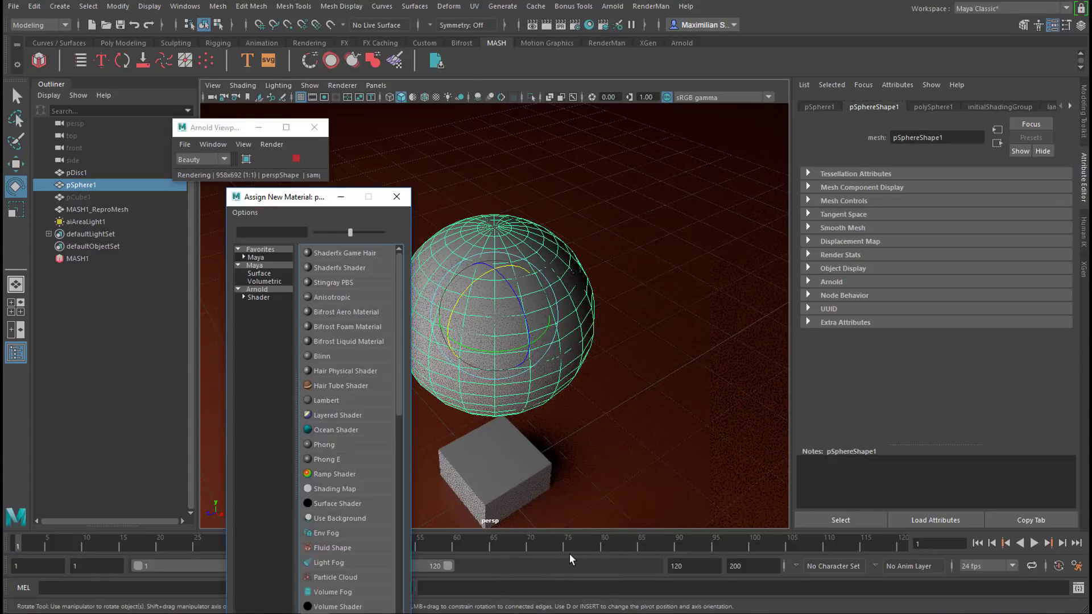
- Assign the sphere a new Arnold aiStandardSurface material, aiStandardSurface2
click(260, 289)
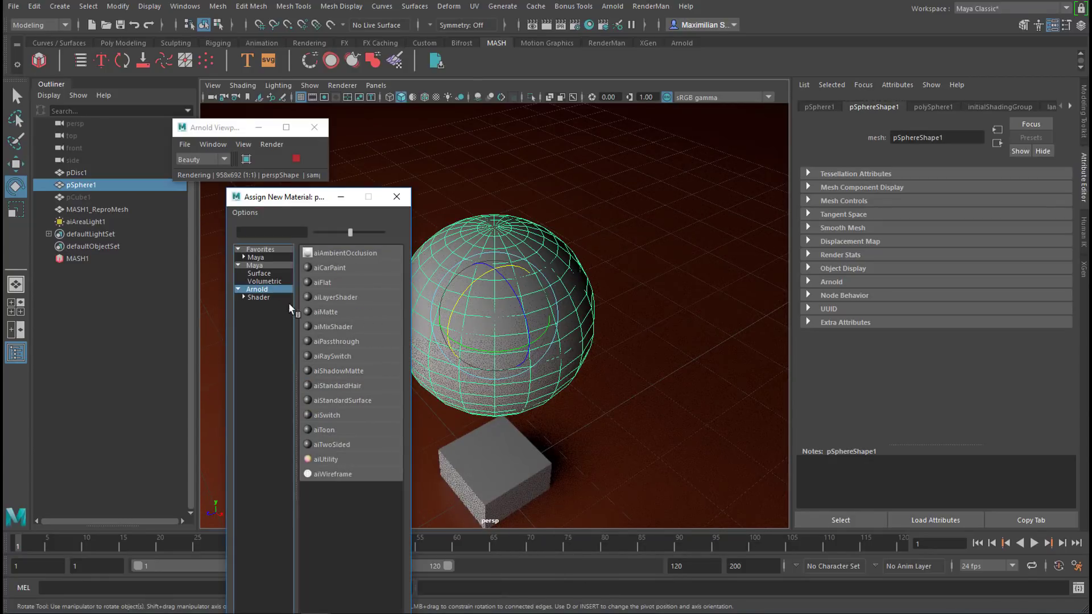
click(369, 401)
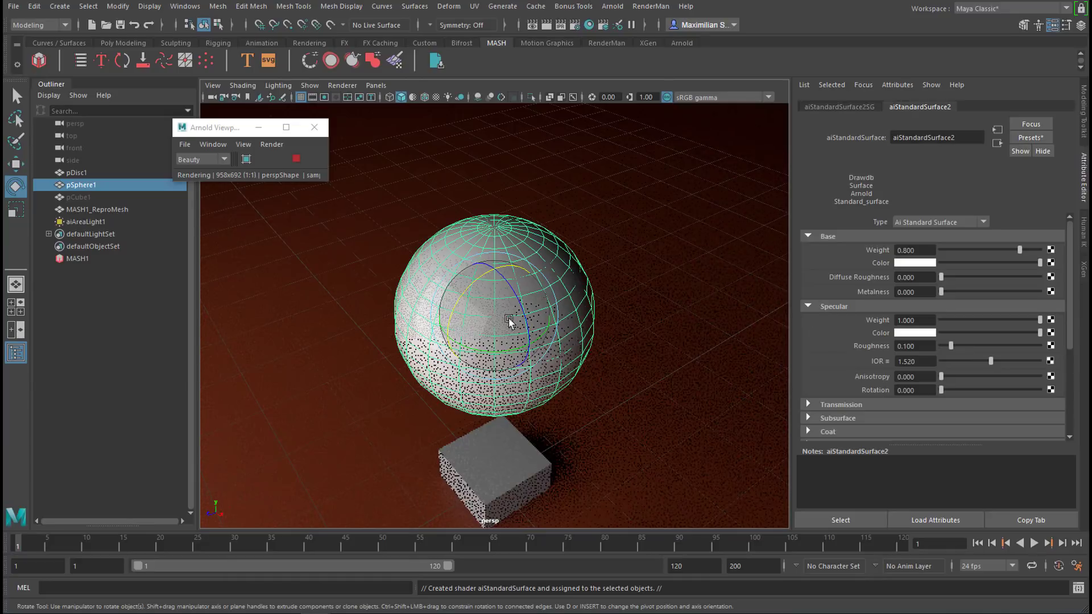
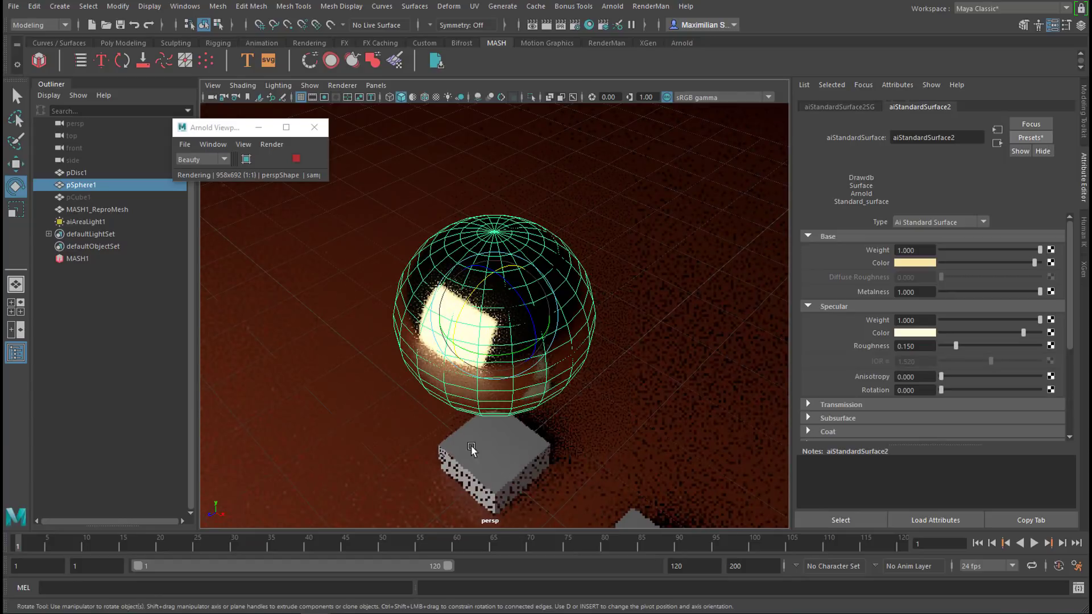
- Select the MASH1 network in the Outliner to show its Waiter settings
click(74, 259)
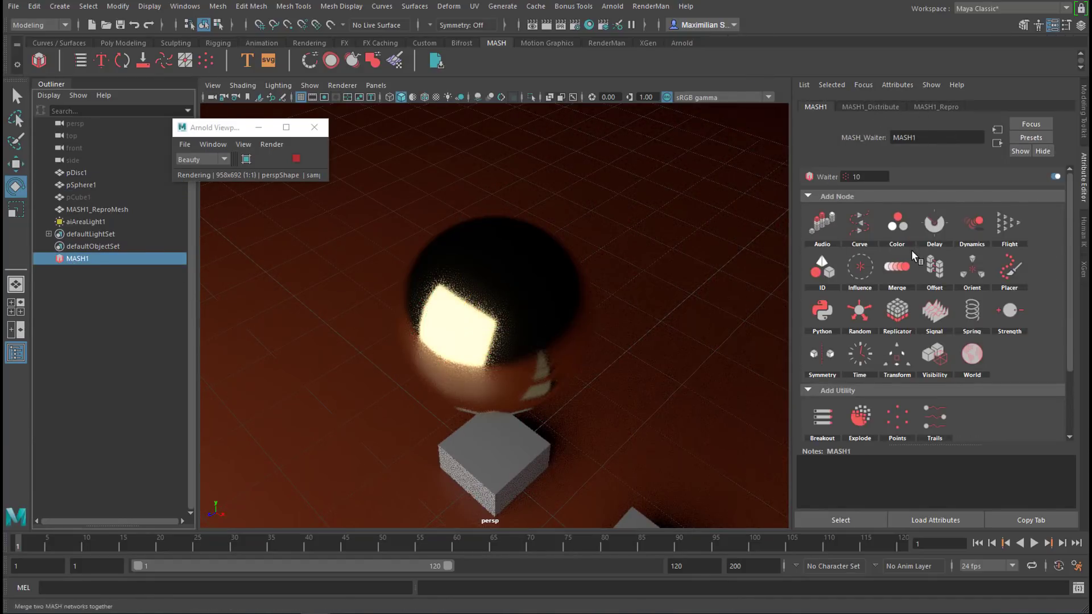
- Switch the MASH1 Distribute node's distribution type to Grid
click(876, 106)
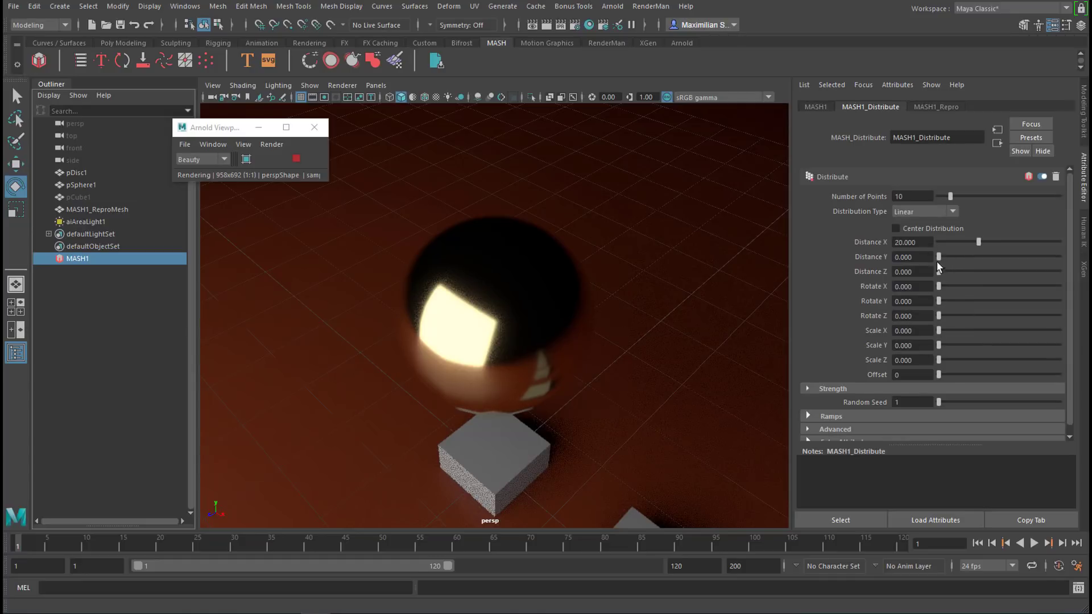
click(952, 211)
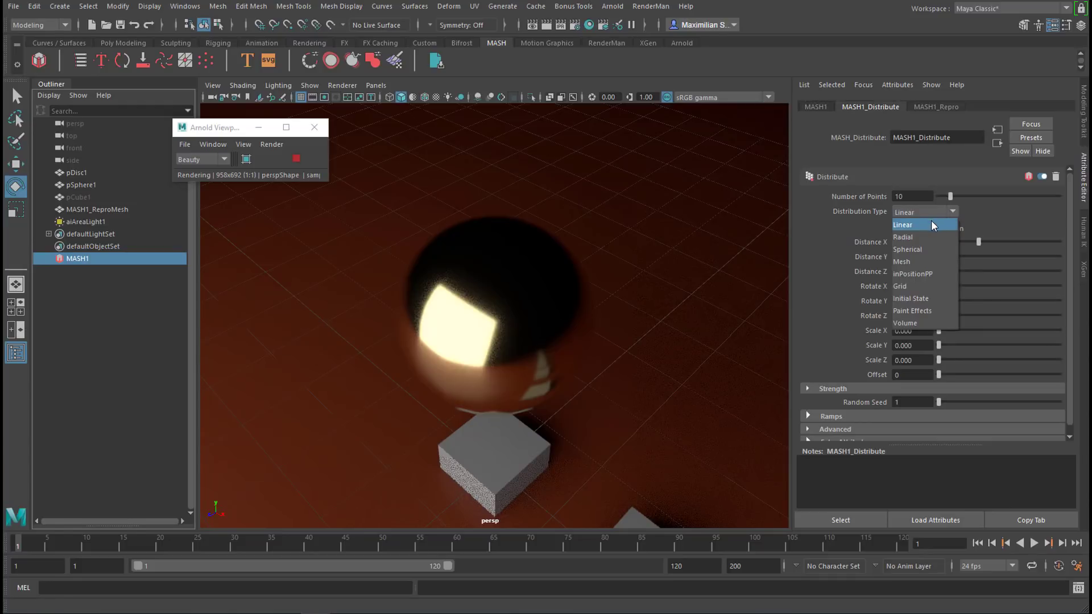
click(901, 286)
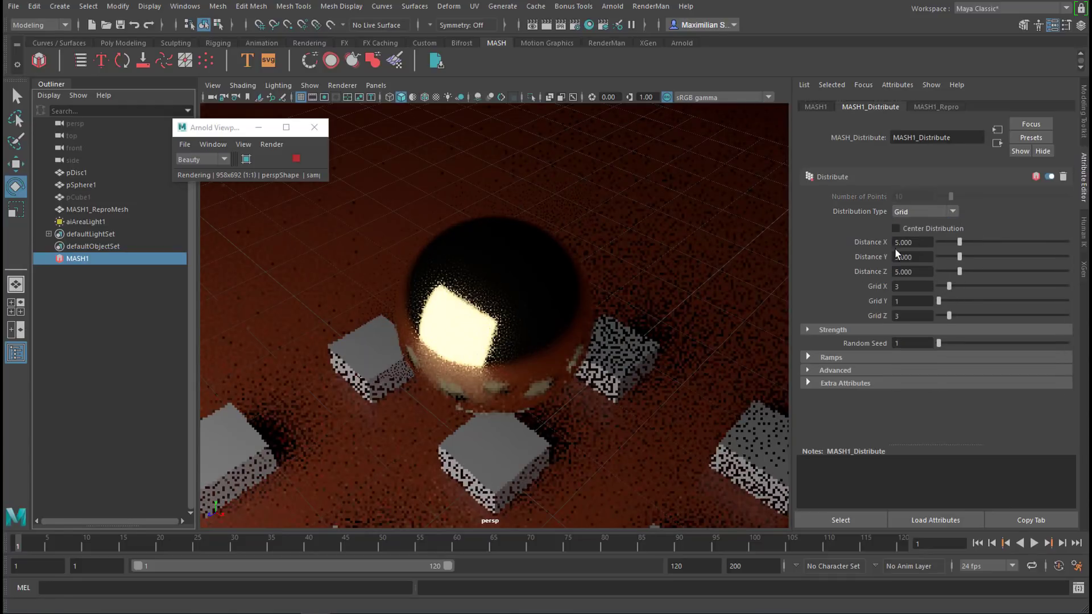
alt+drag(648, 386, 585, 402)
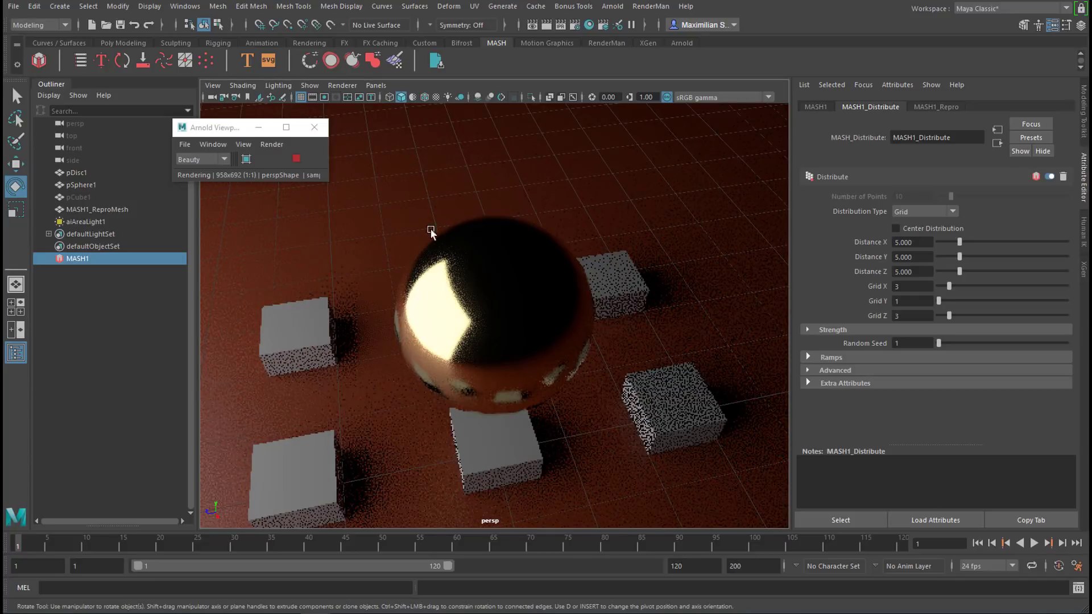
- Move the Arnold render window aside, check the viewport renderer, and reselect MASH1
drag(219, 127, 121, 213)
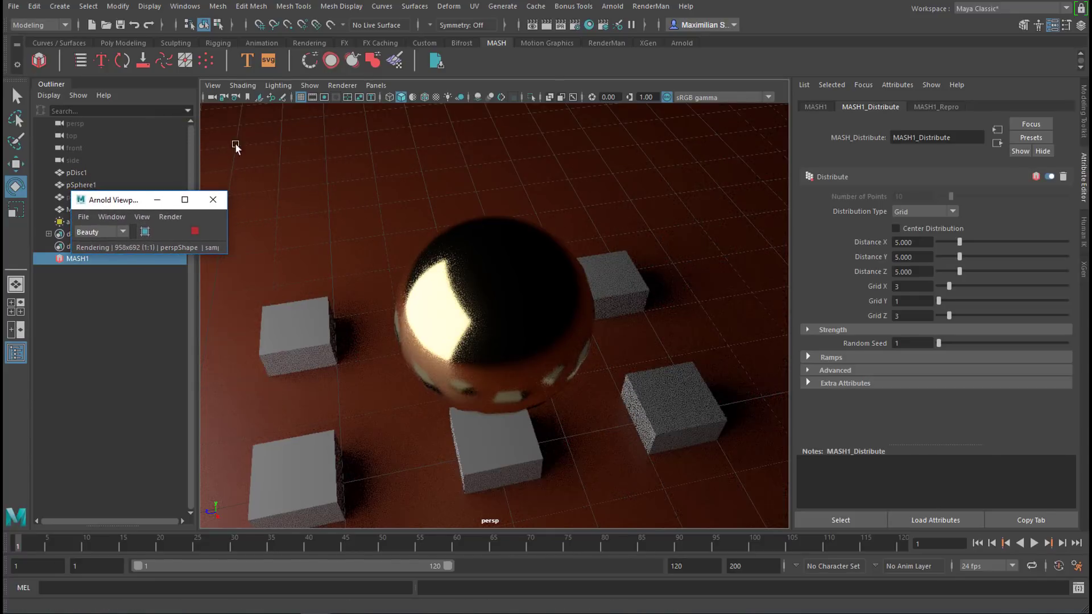
click(341, 86)
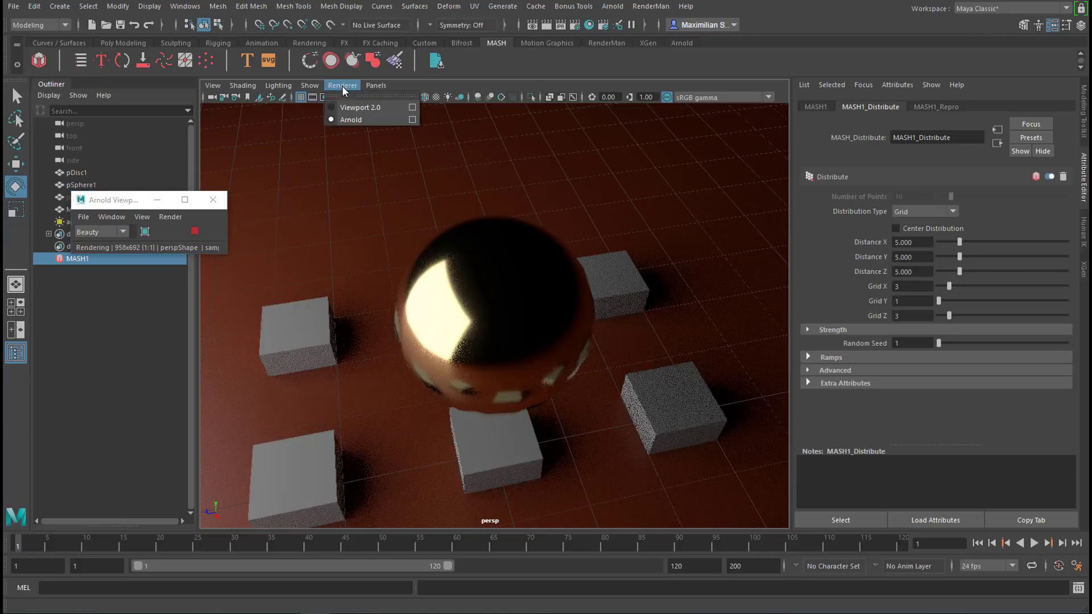
click(367, 2)
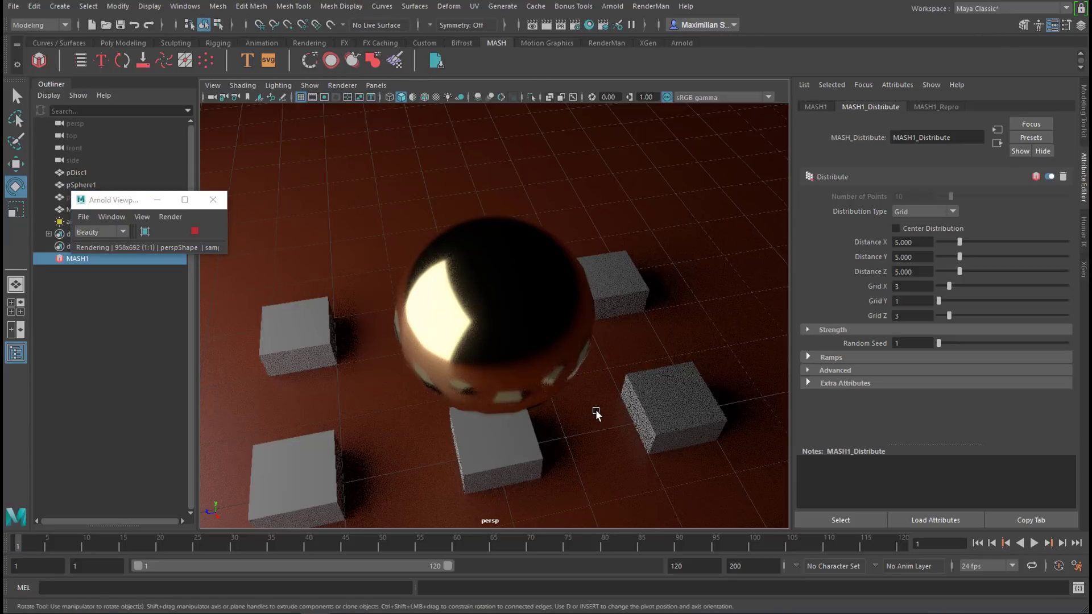
alt+drag(648, 401, 621, 414)
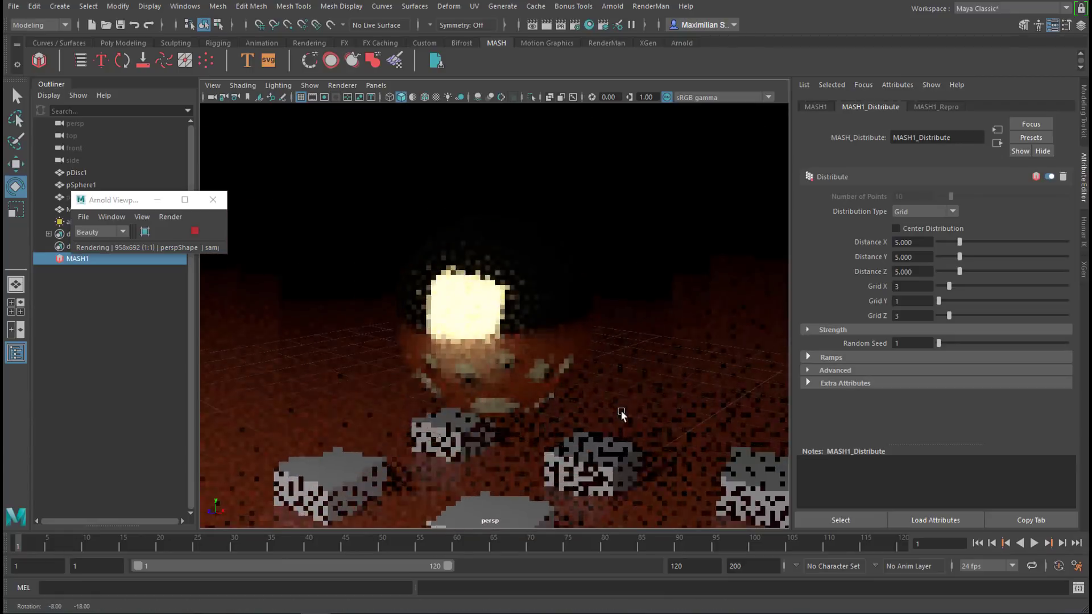
click(626, 405)
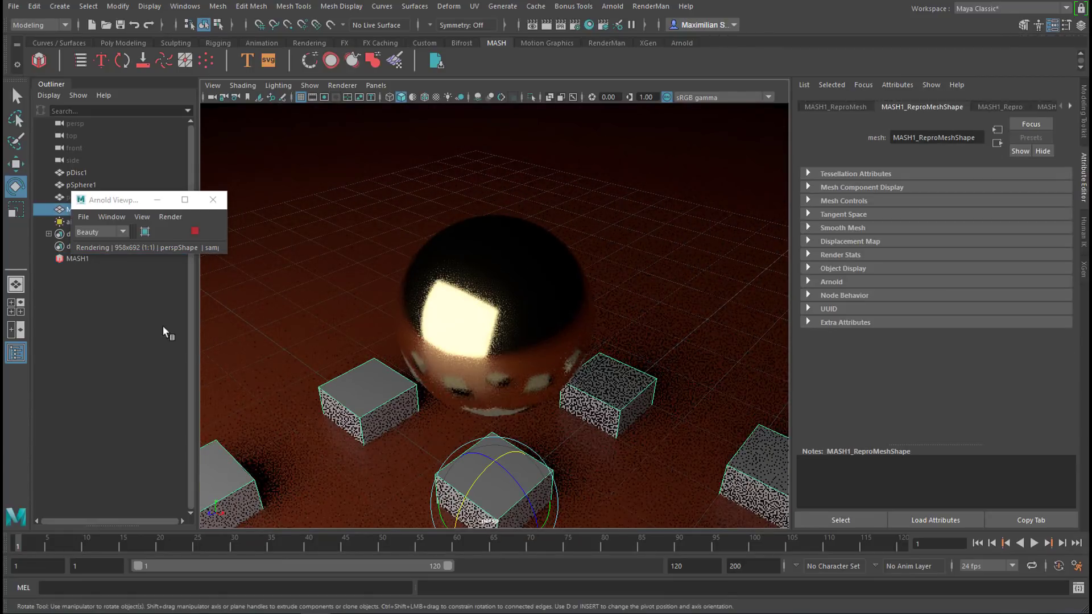
click(78, 258)
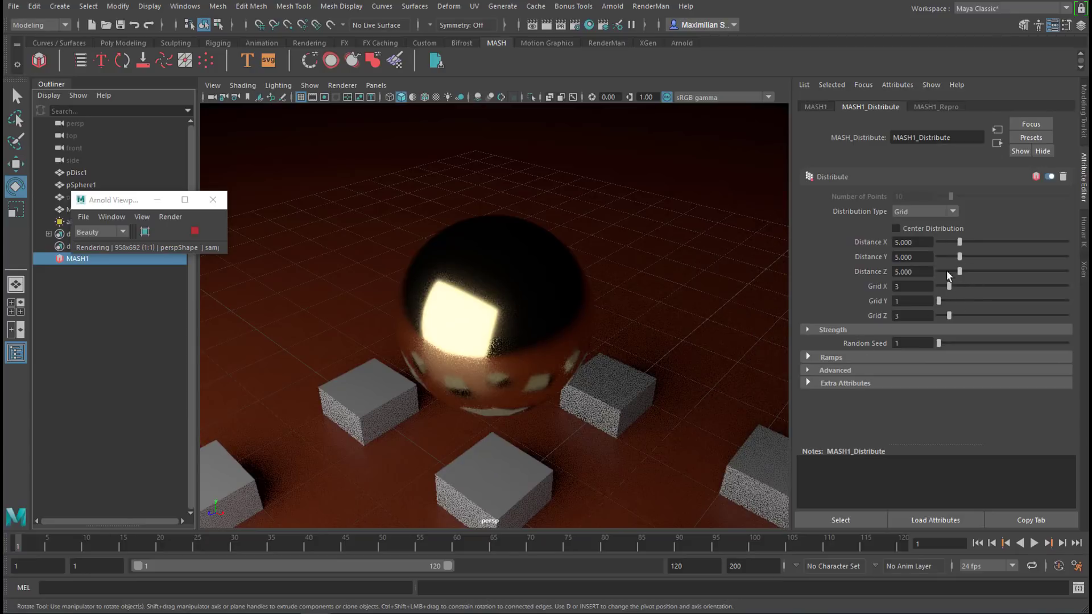
- Set the grid to 6 cubes in X and Y, with distances 8.406 and 10.435
drag(948, 285, 964, 316)
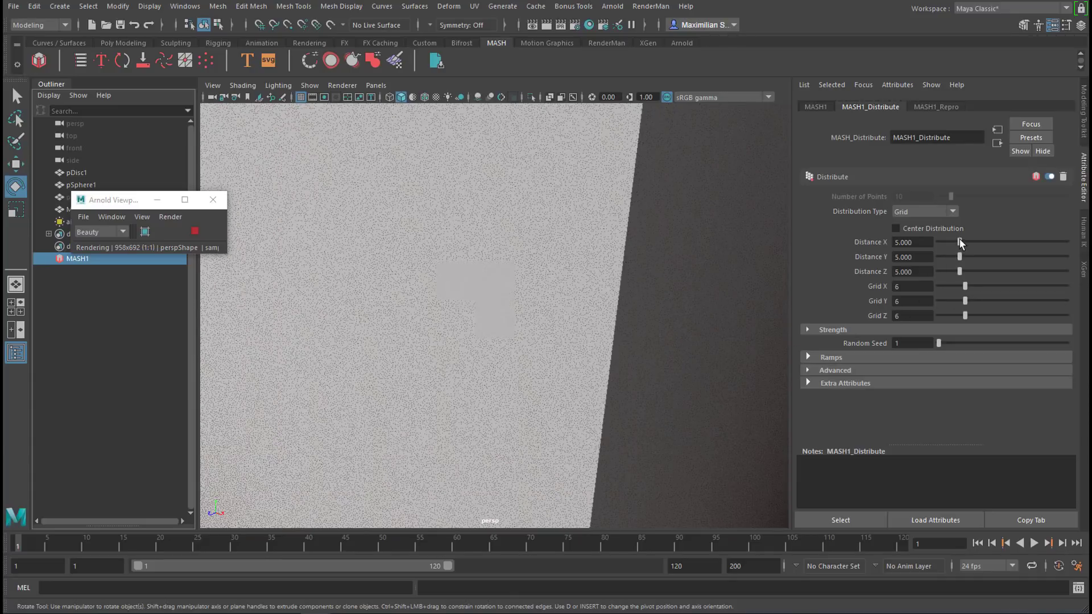
drag(960, 242, 984, 259)
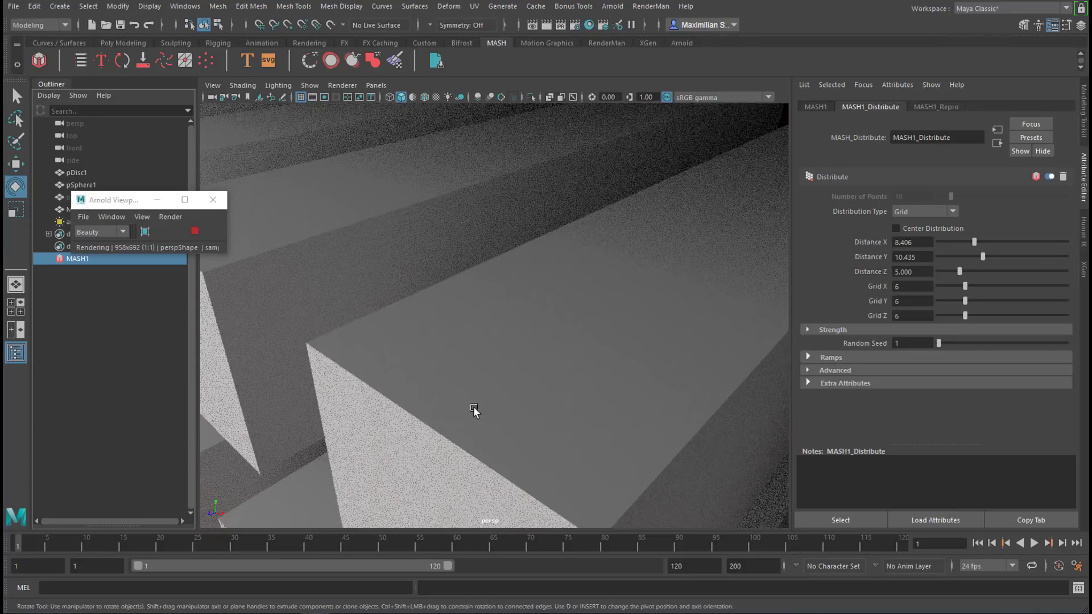
scroll(582, 356, down, 10)
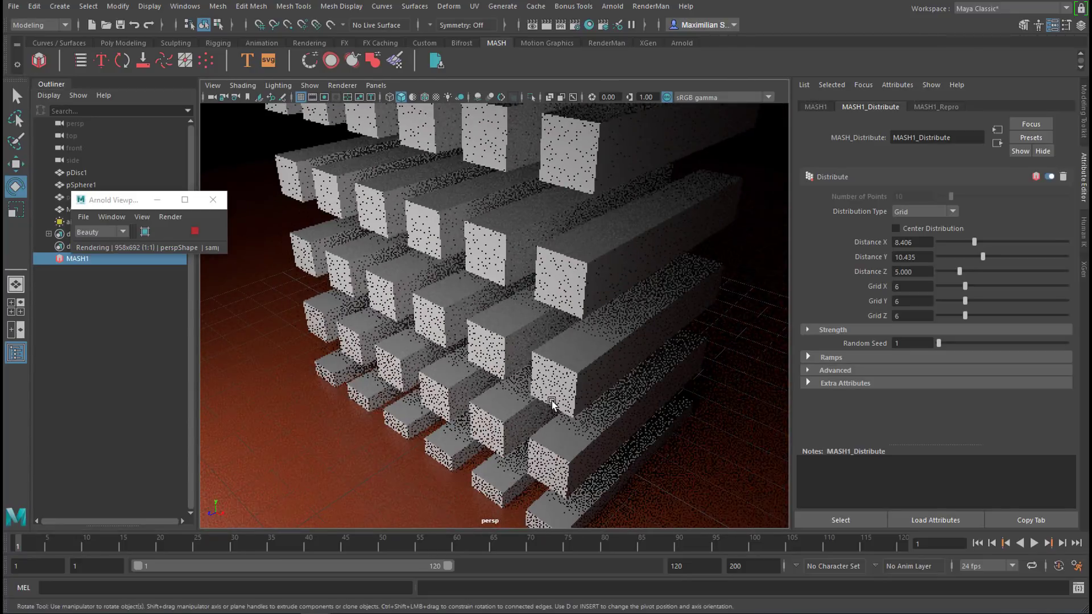
alt+drag(580, 387, 609, 385)
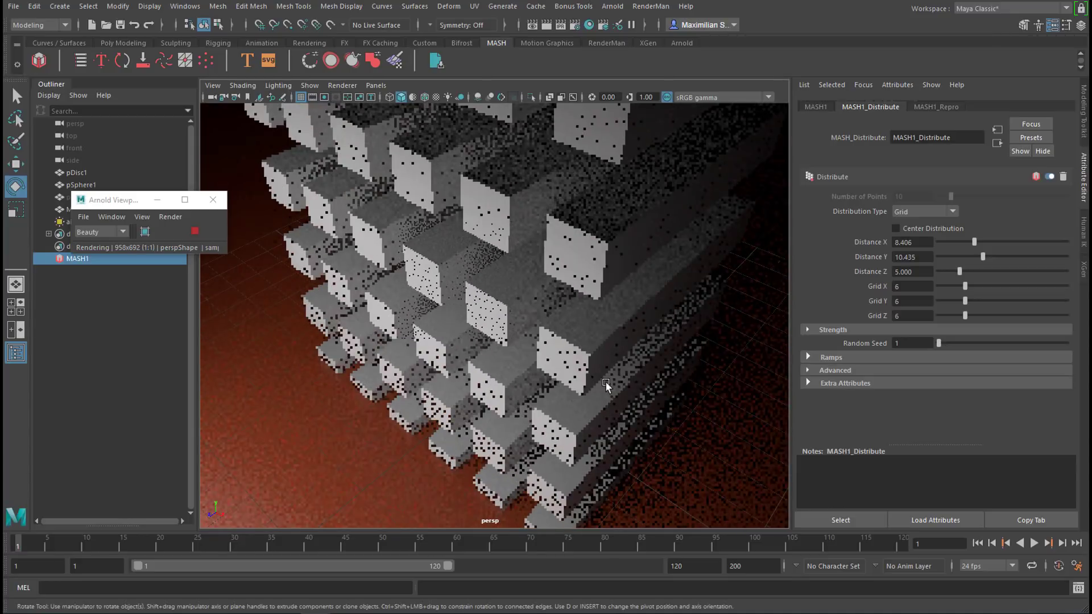
alt+right_drag(608, 385, 367, 426)
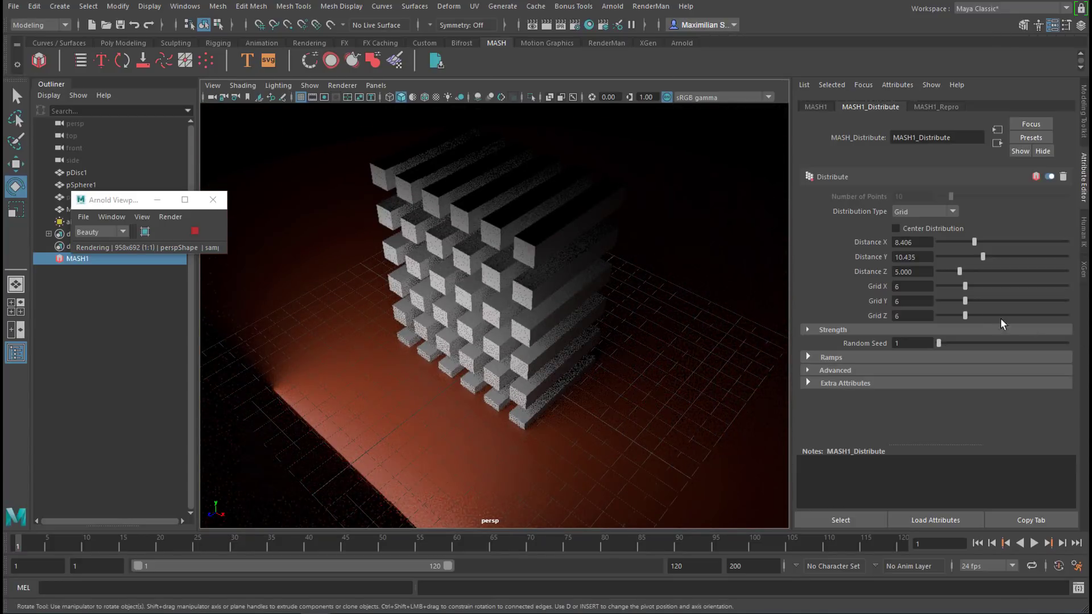
- Reduce the grid to 5 cubes in Y and 4 in Z, then lower the Arnold render window
drag(967, 299, 953, 318)
mouse_move(608, 367)
alt+mouse_down()
mouse_move(516, 365)
mouse_move(485, 377)
mouse_move(480, 340)
mouse_move(607, 348)
mouse_move(635, 357)
mouse_move(625, 373)
alt+mouse_up()
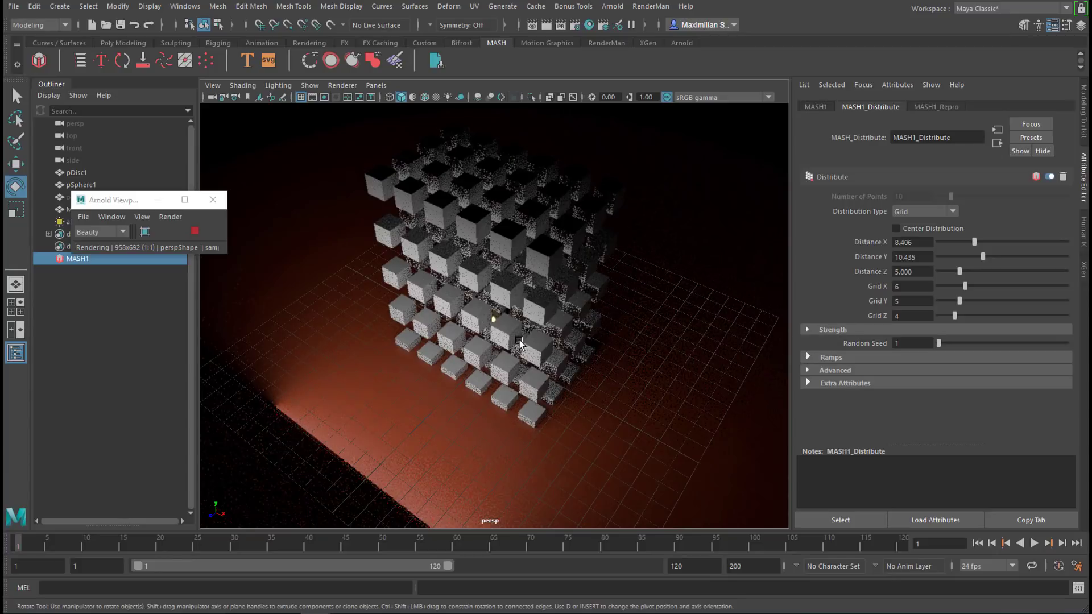
drag(128, 203, 175, 328)
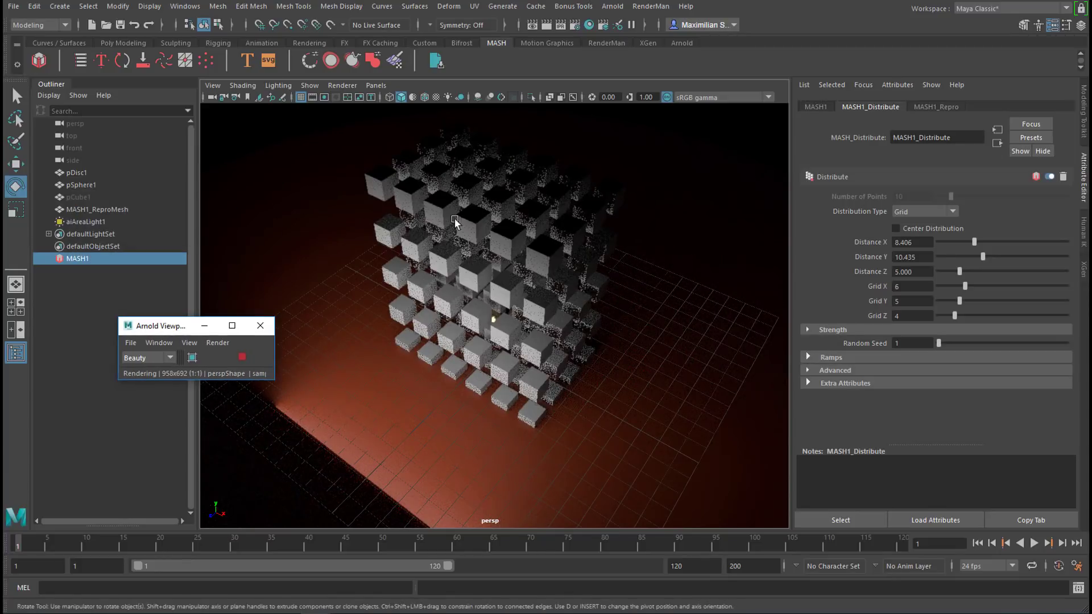
- Create a point light and move it toward the cube lattice
click(63, 10)
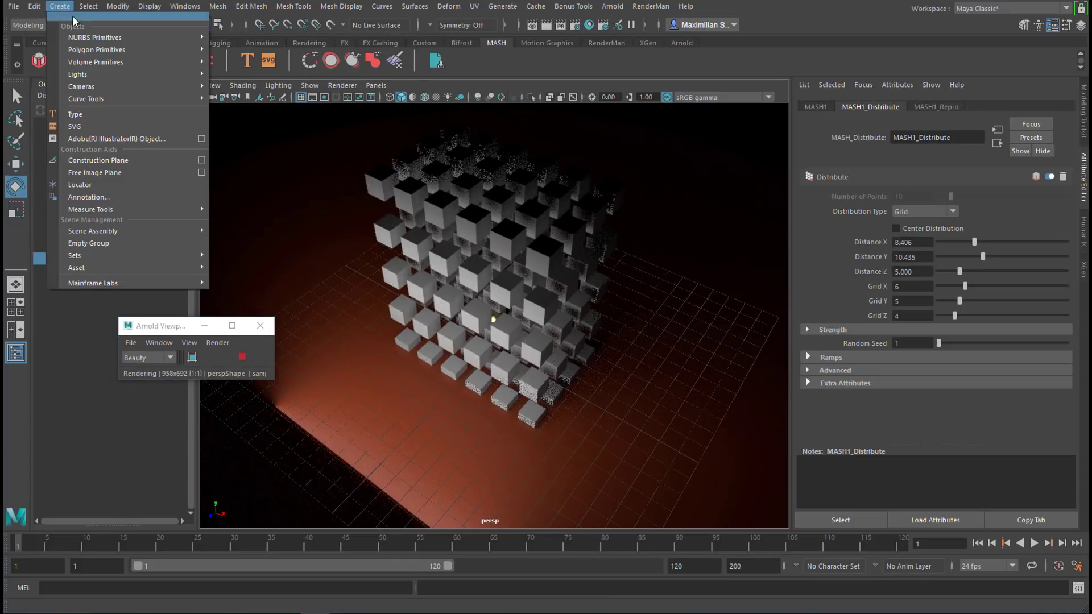
mouse_move(194, 74)
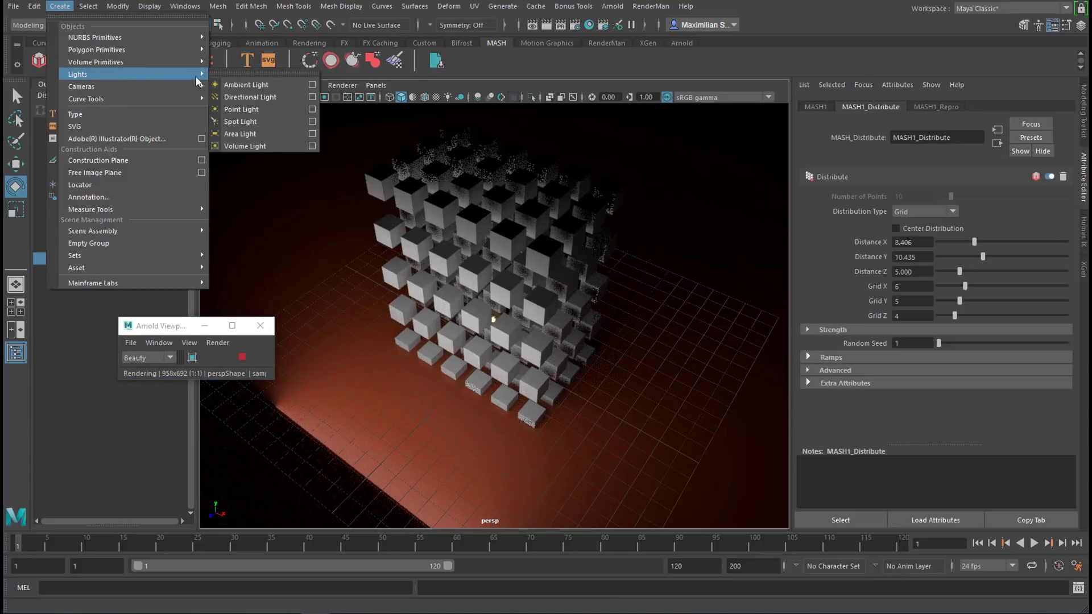
click(264, 108)
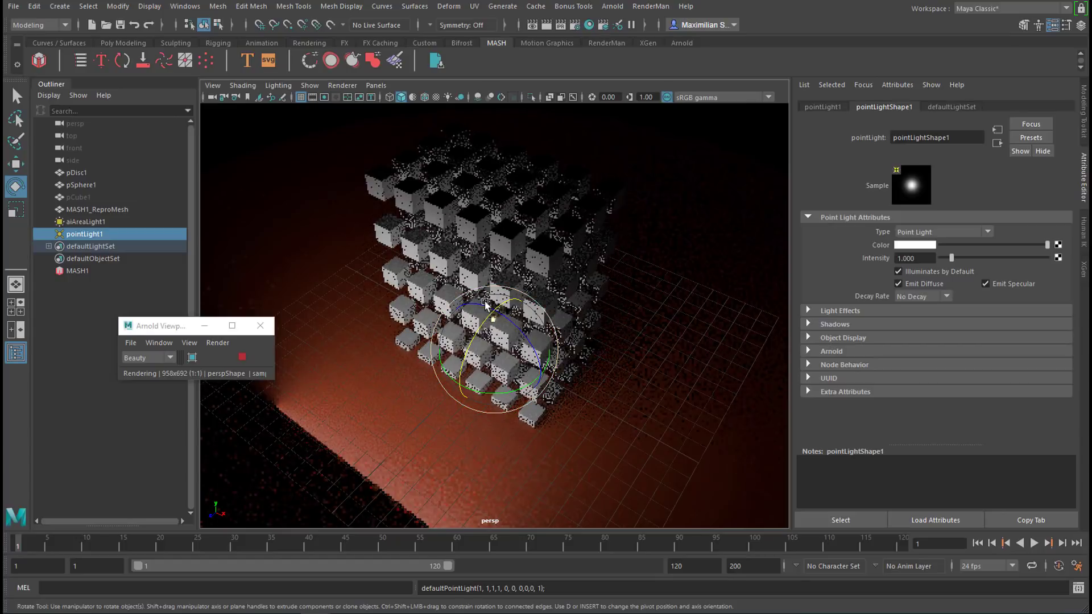
key(w)
drag(482, 361, 542, 263)
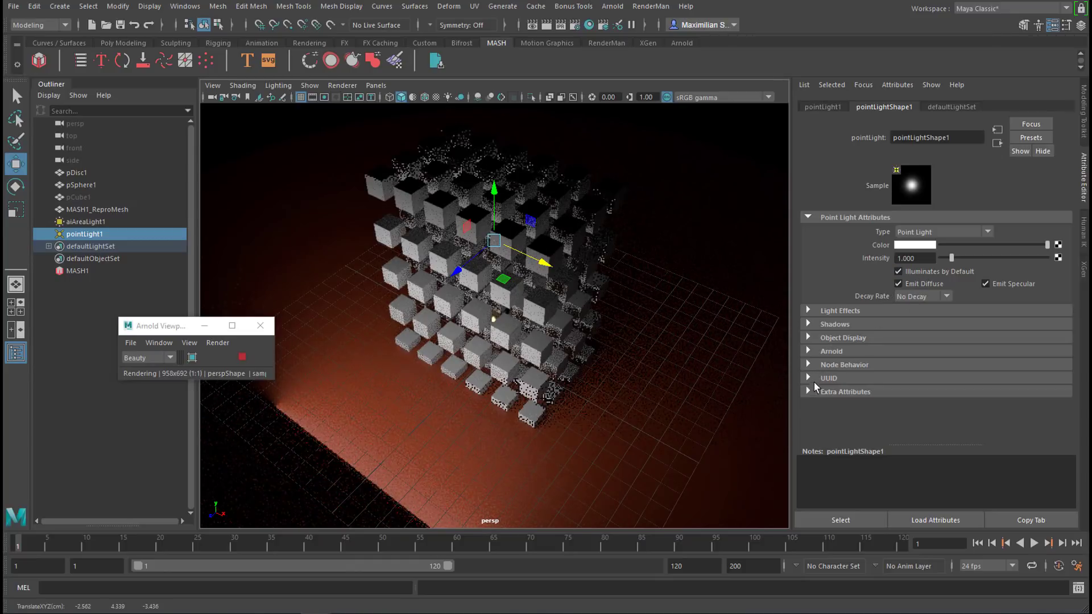
- Set the point light's Arnold exposure to 5
click(808, 351)
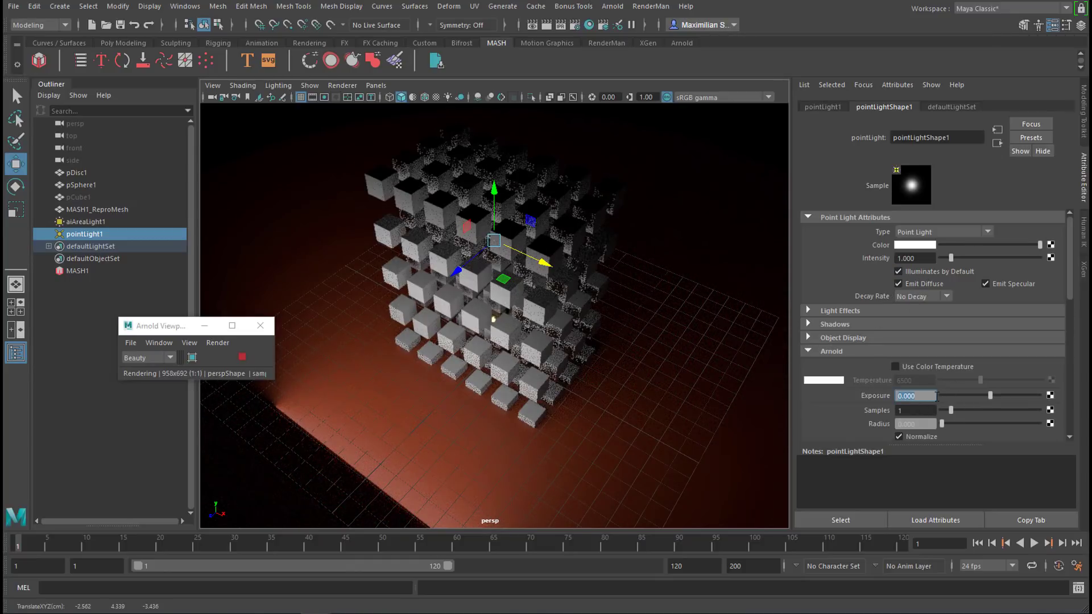
text(2)
key(Return)
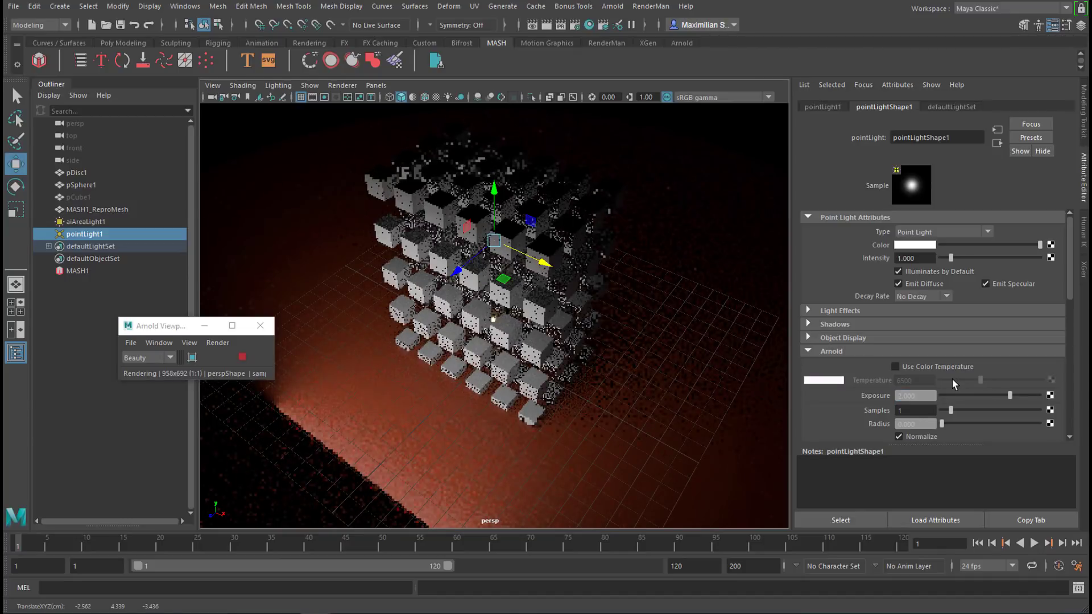
alt+drag(585, 311, 617, 302)
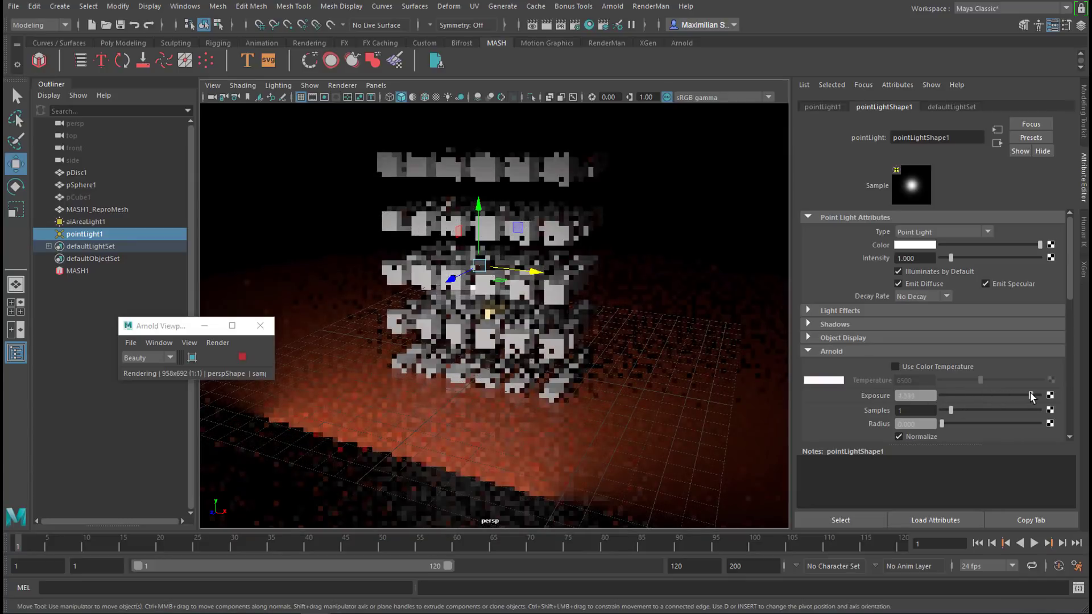
drag(1011, 398, 1040, 395)
alt+drag(694, 390, 672, 413)
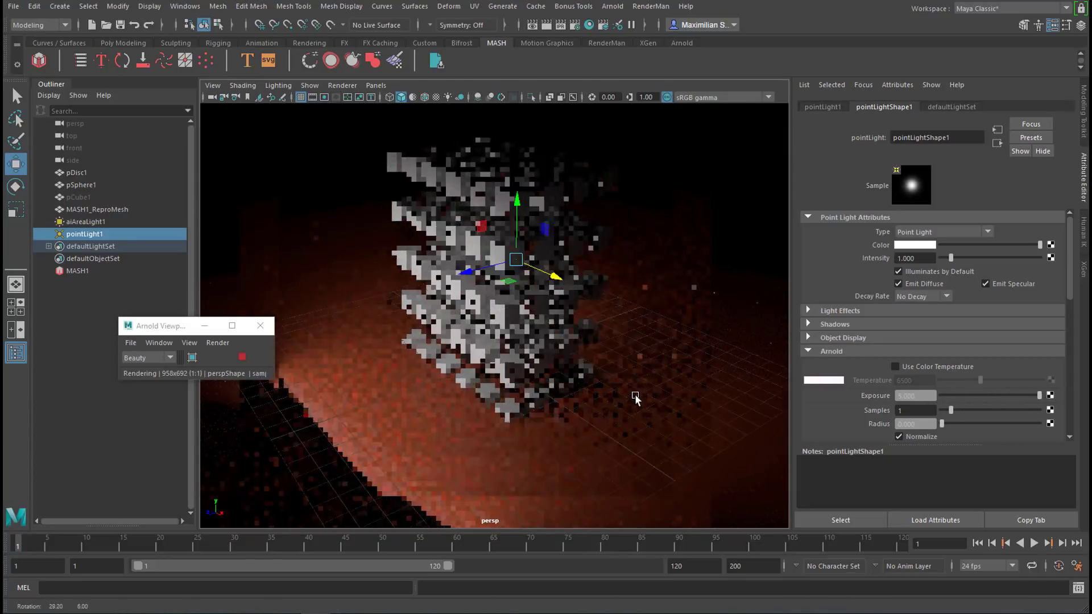
- Move the point light higher and along Z into the cube lattice
drag(498, 250, 499, 176)
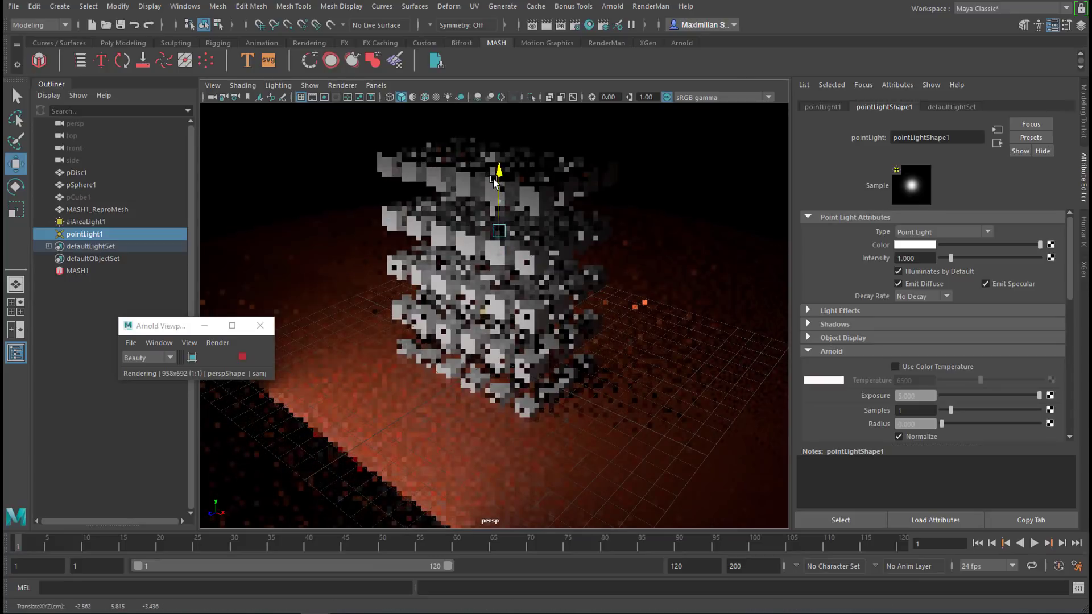
alt+drag(695, 289, 614, 316)
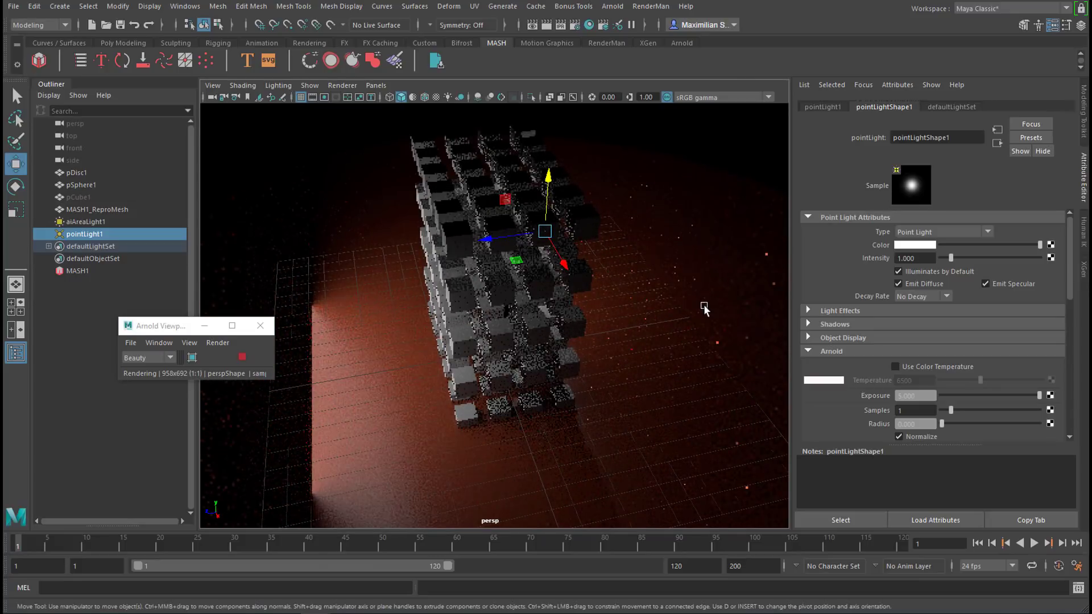
drag(485, 242, 588, 230)
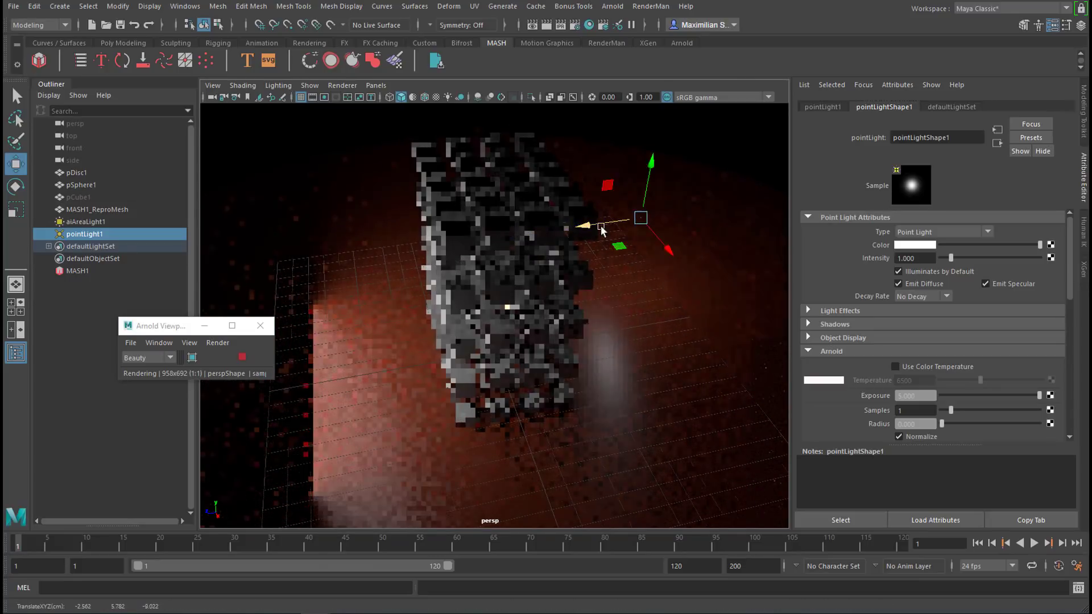
drag(650, 169, 654, 250)
drag(577, 301, 446, 322)
alt+drag(528, 406, 641, 405)
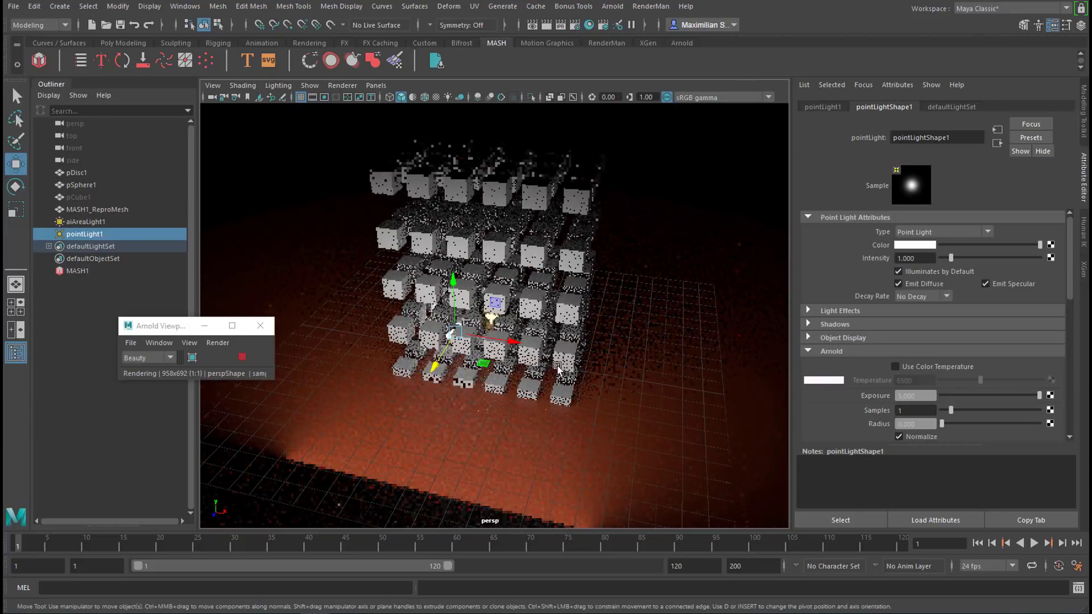
alt+drag(584, 382, 666, 378)
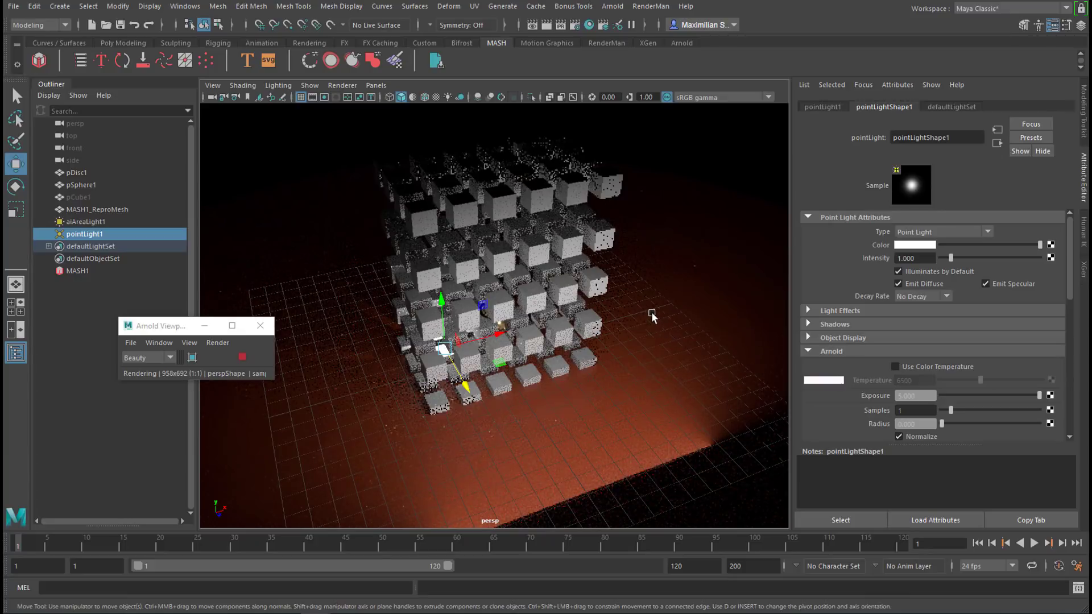
- Add a Color node to the MASH1 network
click(76, 271)
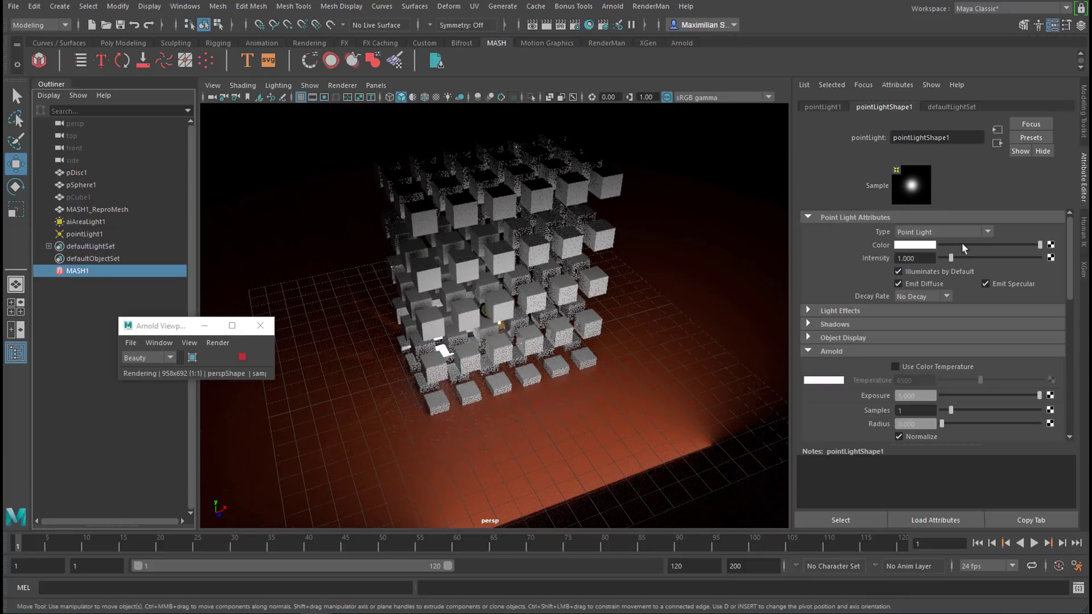
click(858, 107)
click(817, 107)
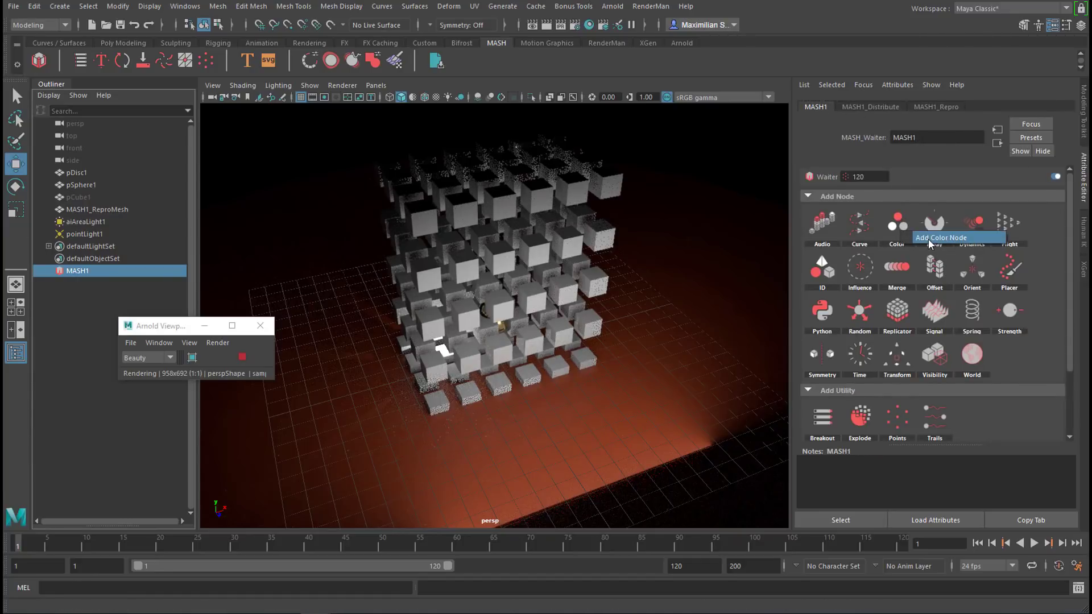
click(930, 243)
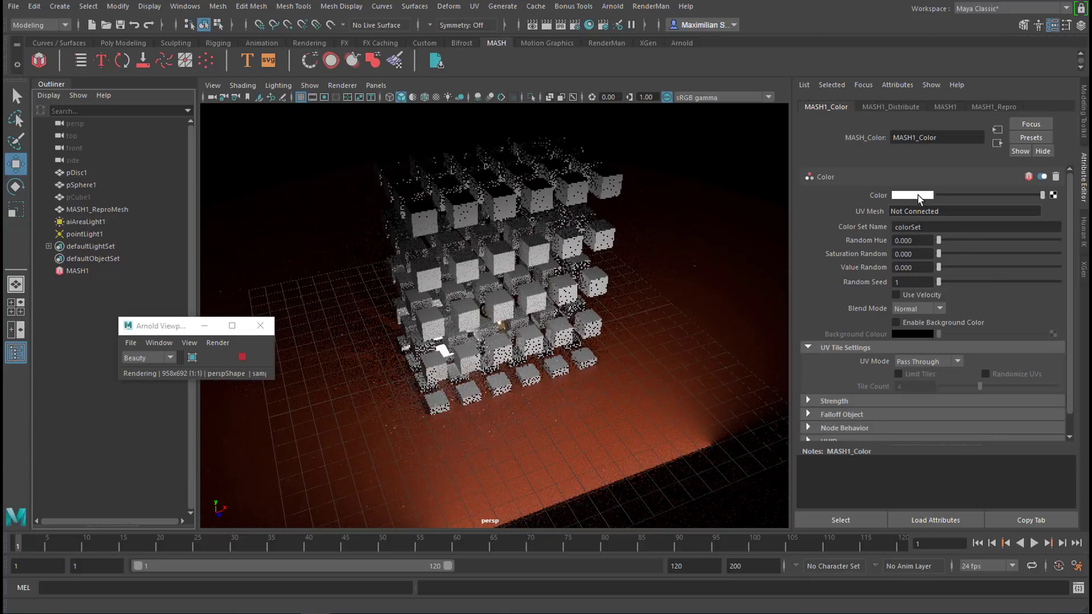
- Make the cubes cyan with random hue 0.067, saturation 0.149 and value 0.179
click(919, 196)
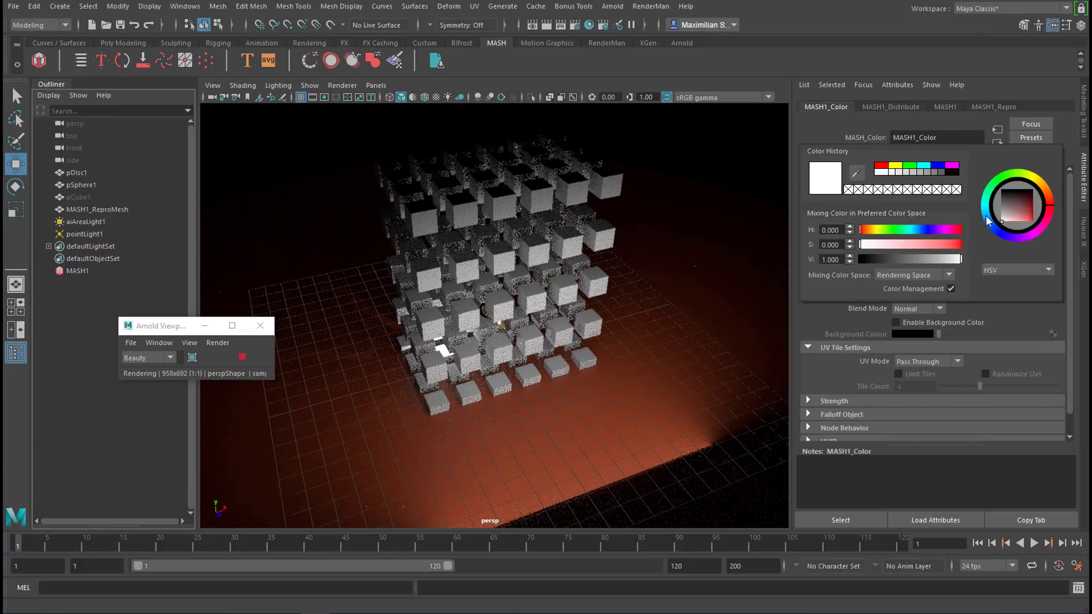
drag(1015, 210, 1038, 220)
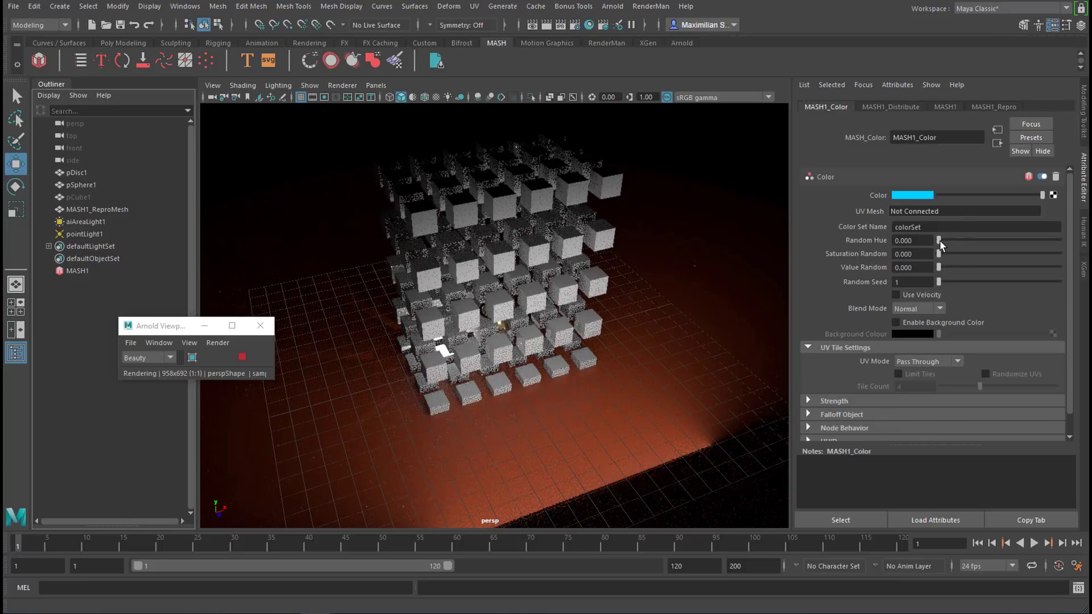
drag(938, 240, 959, 267)
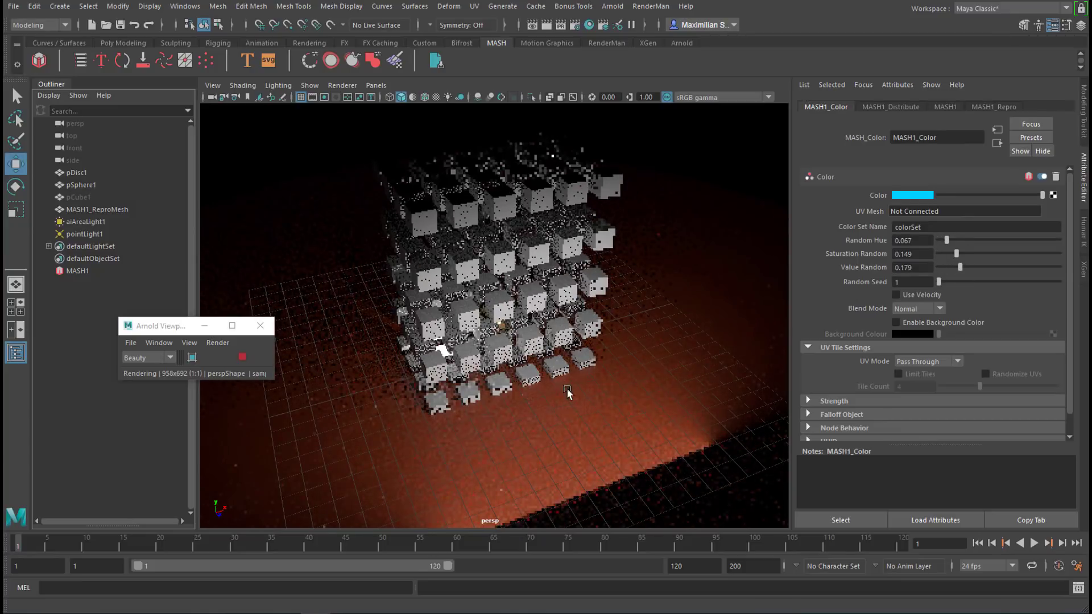
alt+drag(566, 388, 528, 328)
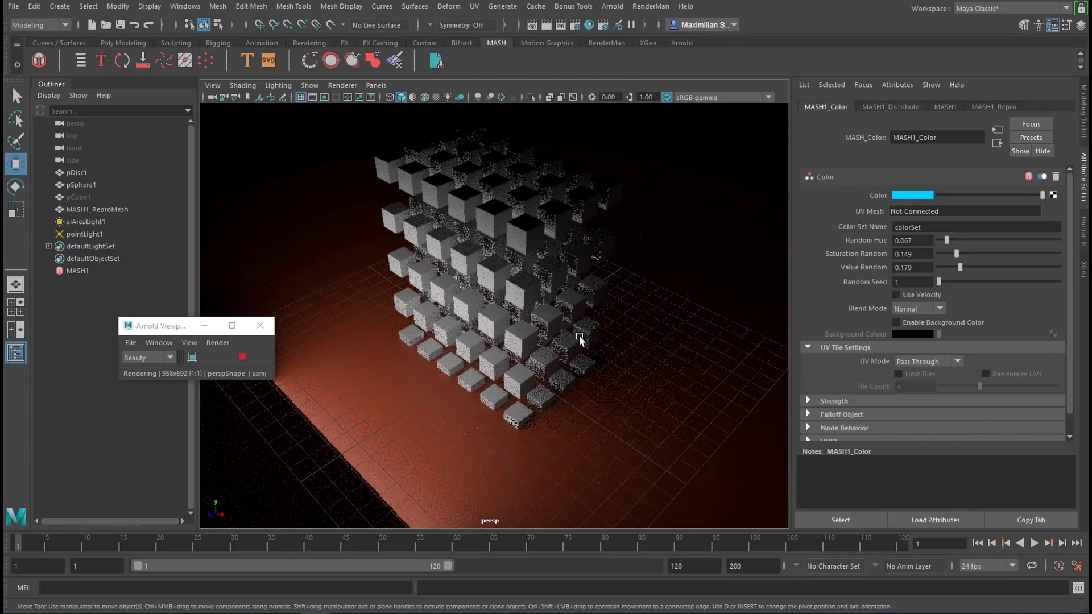
- Preview the coloured cubes in Viewport 2.0, then return the viewport to Arnold
click(343, 87)
click(364, 104)
alt+drag(563, 267, 520, 240)
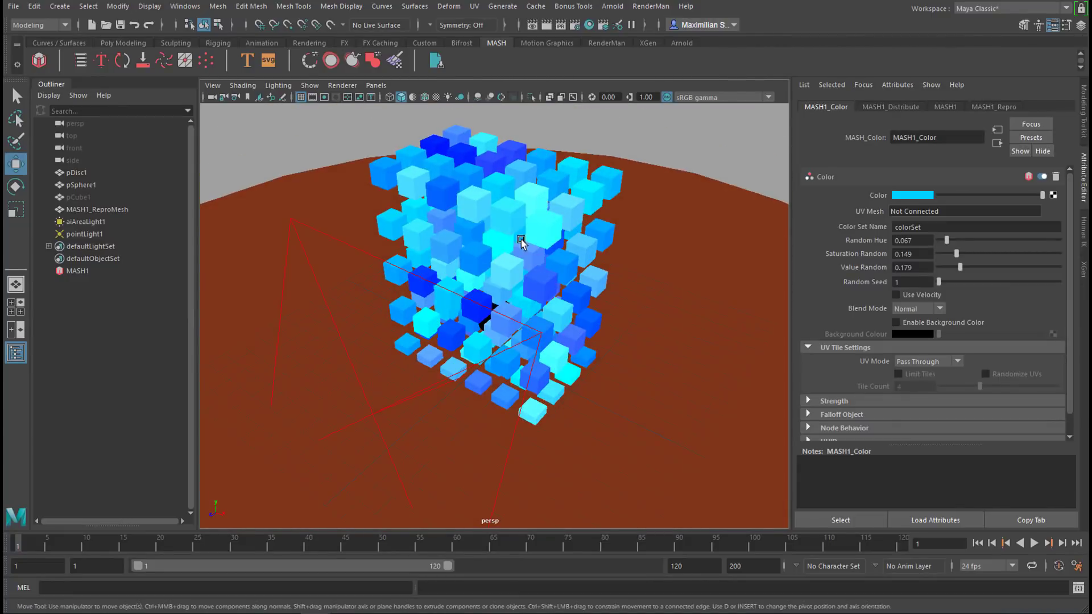
click(358, 119)
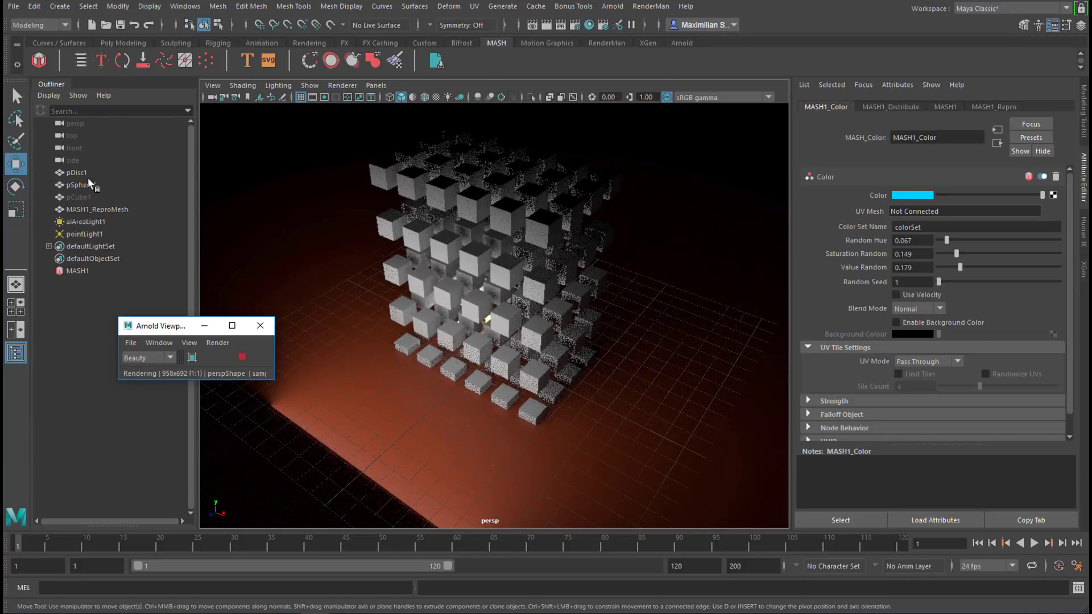
- Give pCube1's lambert1 material a pale blue-white colour
click(87, 197)
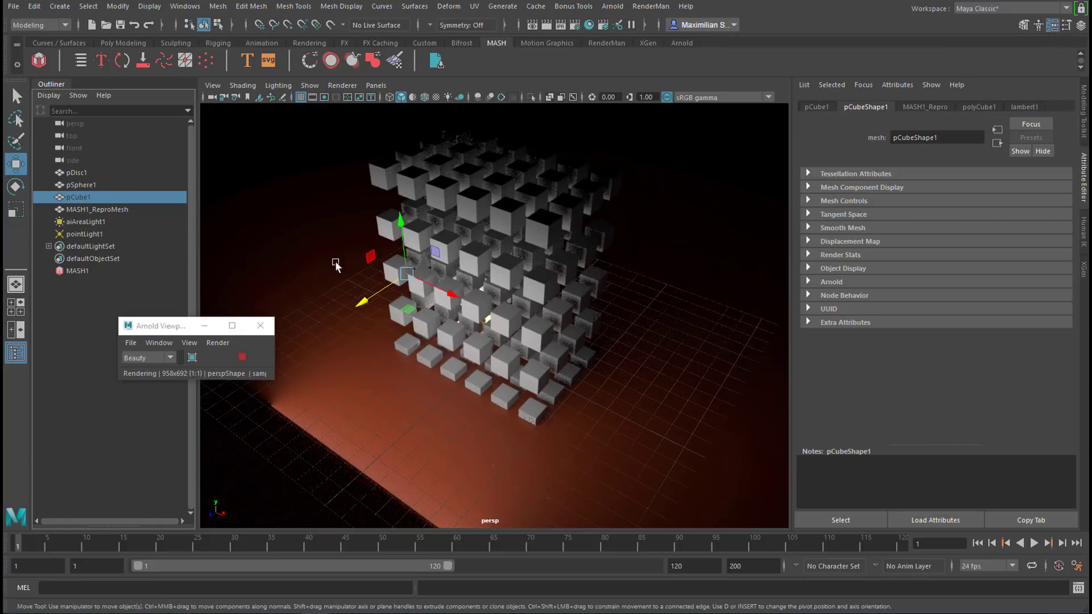
click(1031, 108)
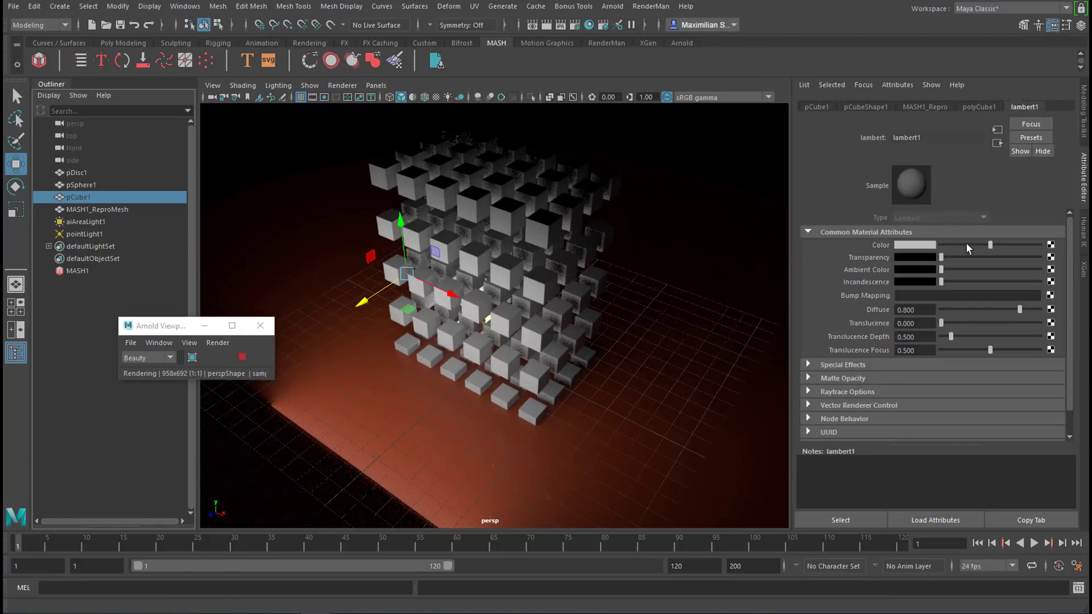
click(916, 245)
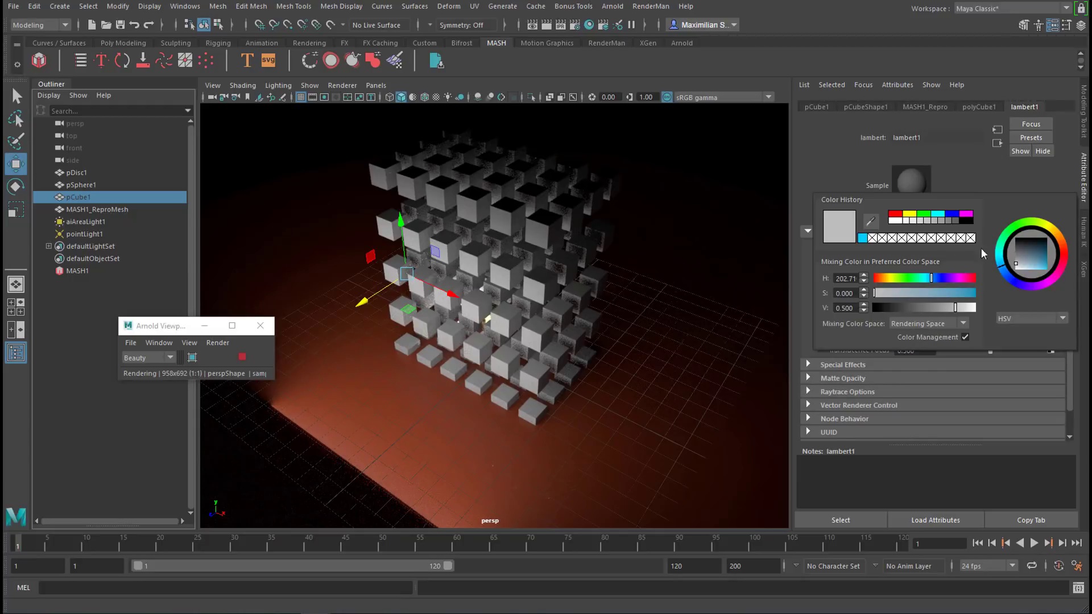
mouse_move(1025, 258)
mouse_down()
mouse_move(1038, 274)
mouse_move(1005, 269)
mouse_up()
mouse_move(620, 356)
alt+mouse_down()
mouse_move(638, 333)
mouse_move(594, 344)
mouse_move(625, 346)
alt+mouse_up()
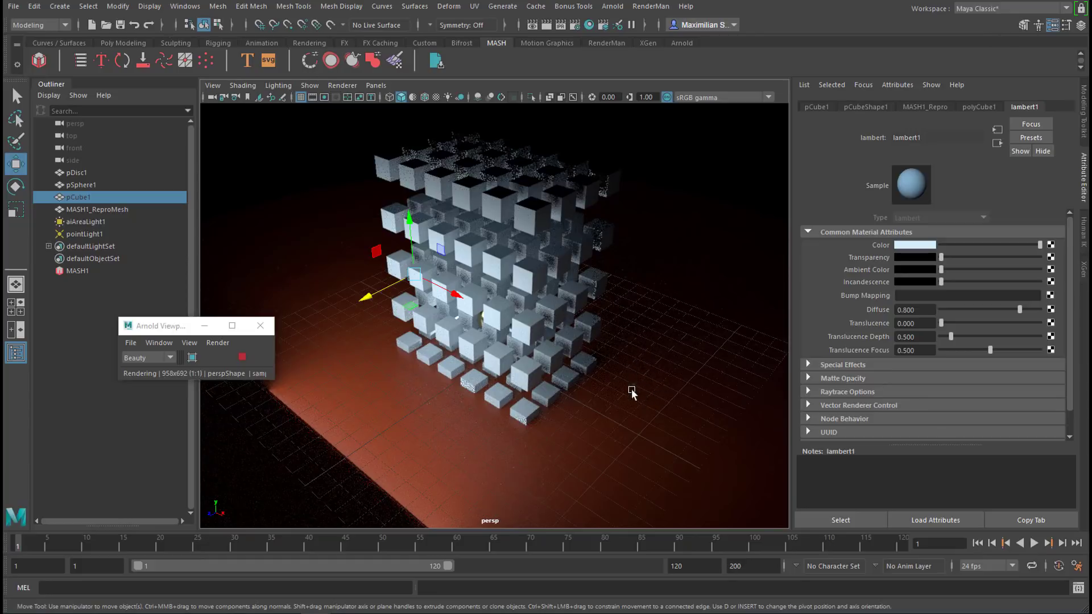
alt+drag(631, 377, 488, 378)
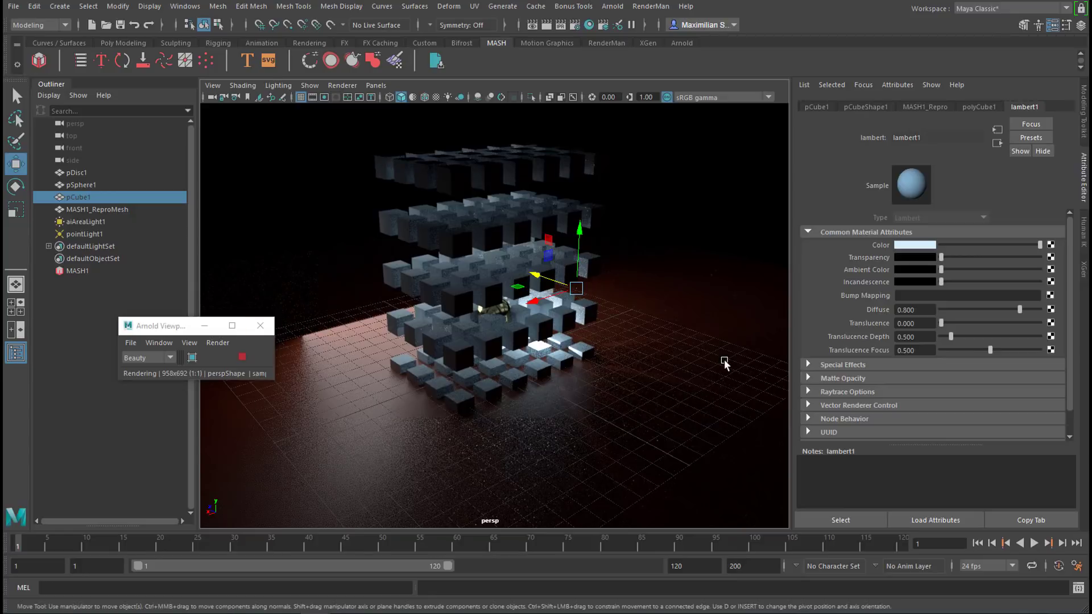
- Scale the sphere pSphere1 up greatly
alt+right_drag(467, 389, 625, 397)
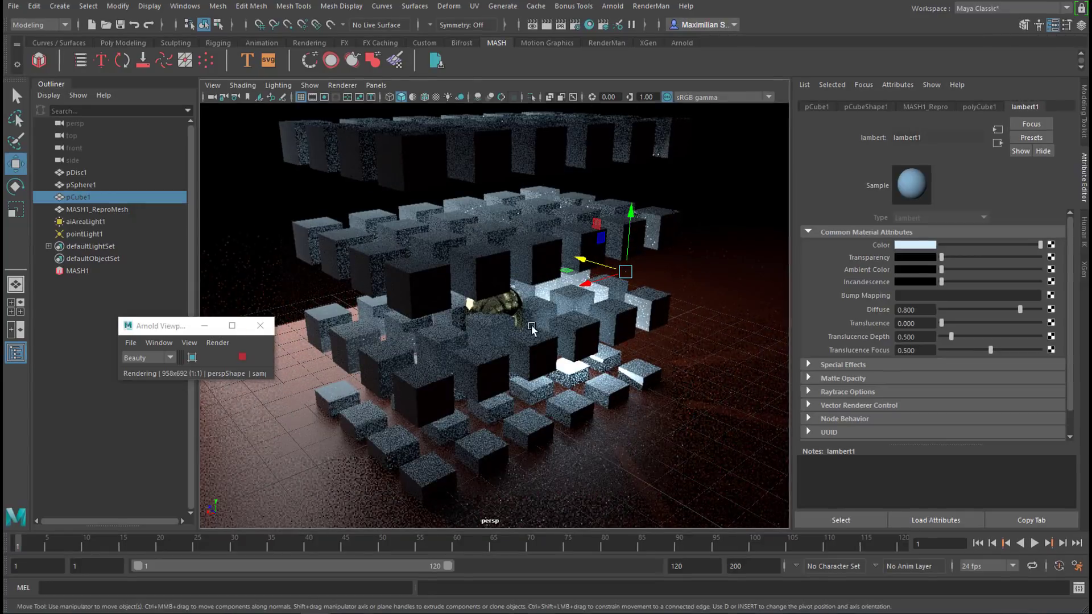
click(80, 185)
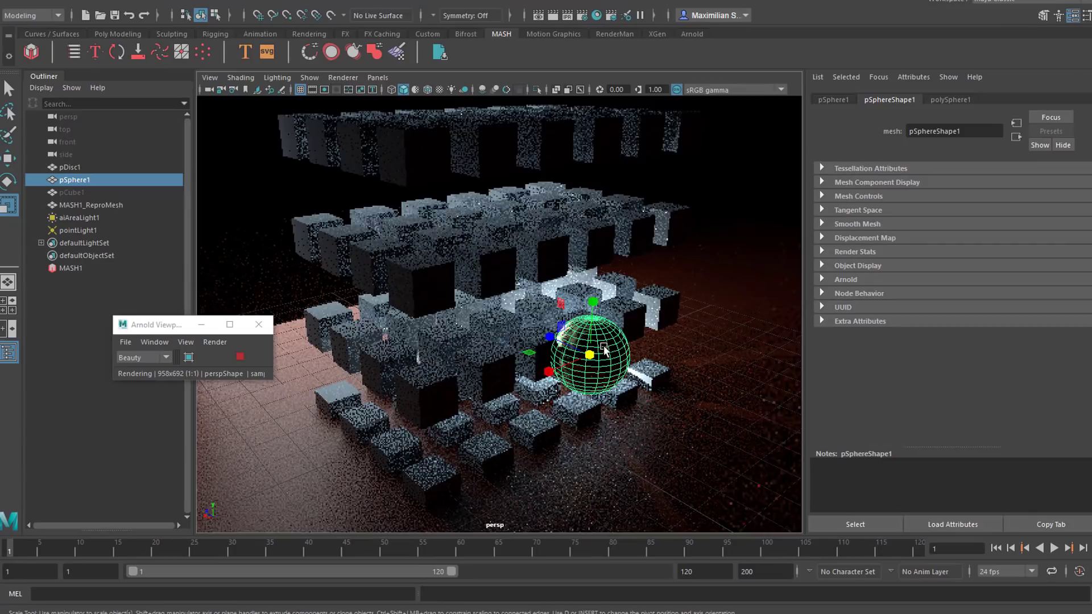
drag(589, 355, 733, 352)
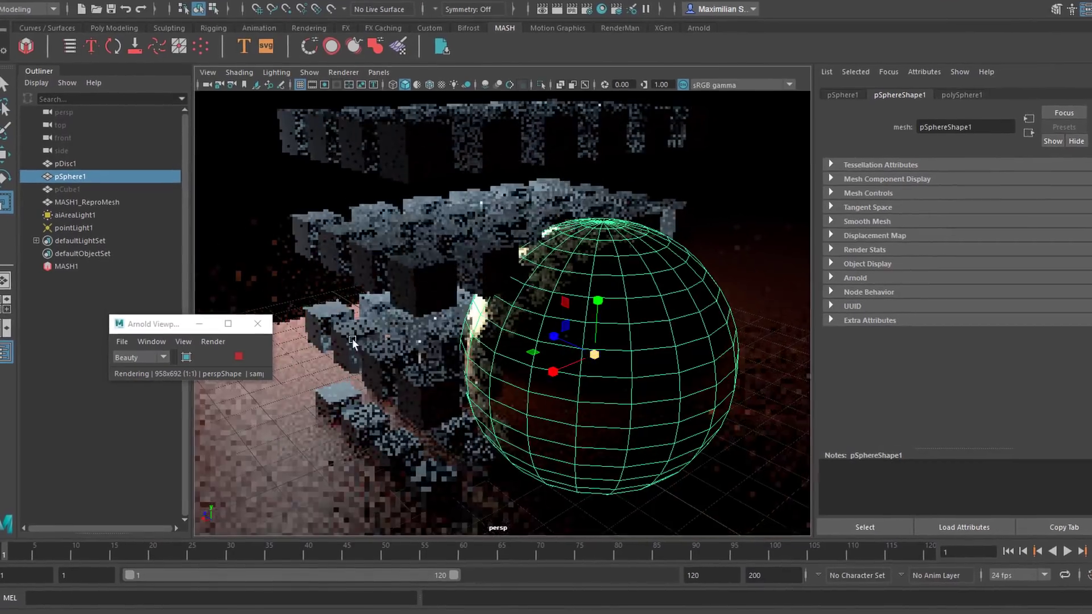
click(316, 411)
alt+drag(316, 412, 638, 375)
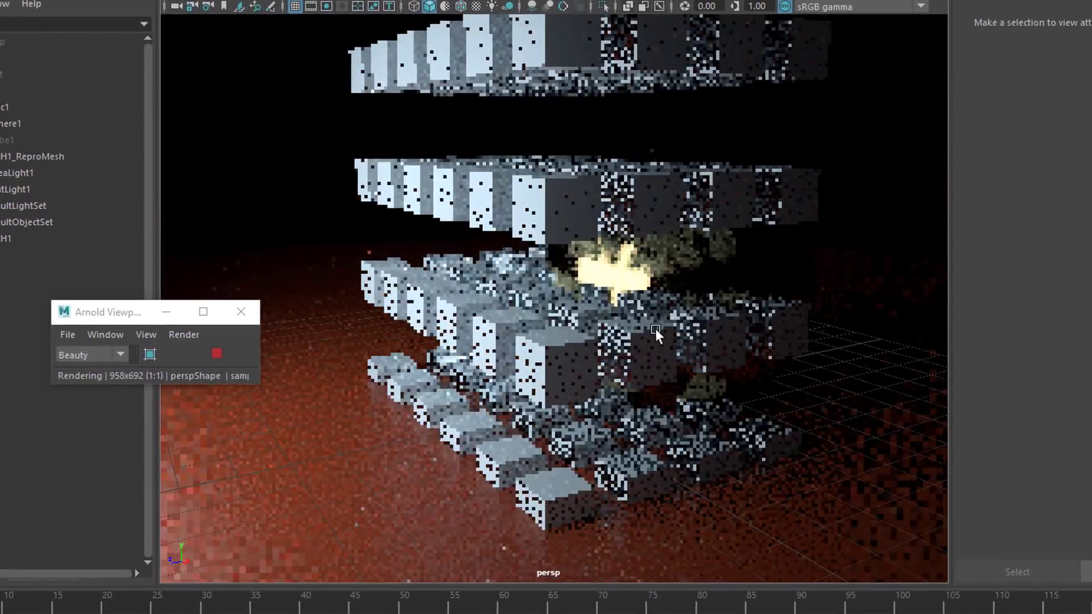
- Stretch the sphere along Z and stop the Arnold viewport render
click(647, 330)
drag(609, 294, 559, 306)
alt+drag(534, 415, 405, 493)
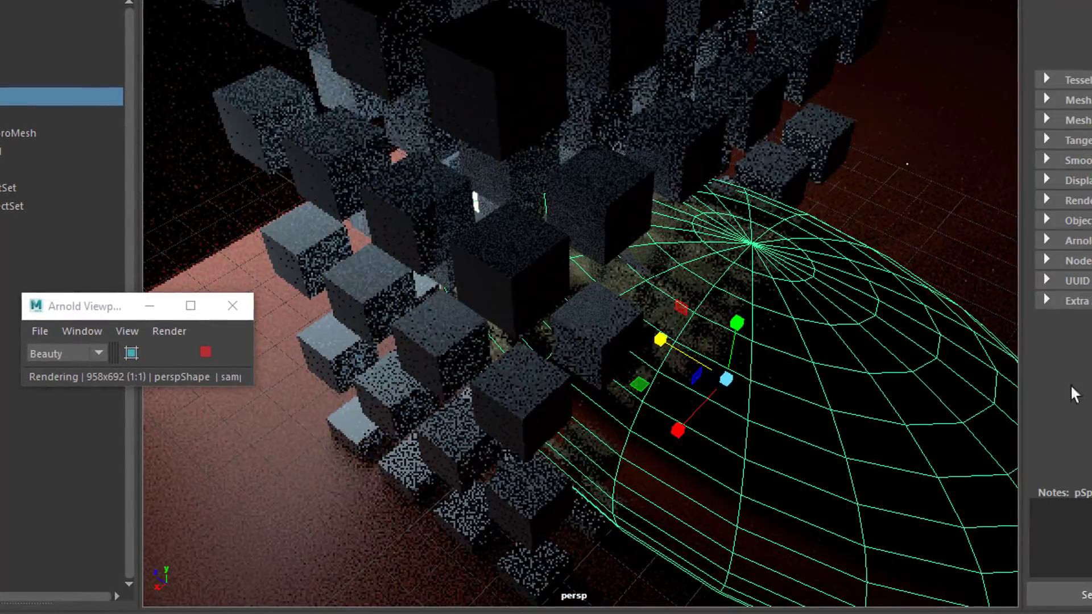
alt+drag(760, 323, 569, 341)
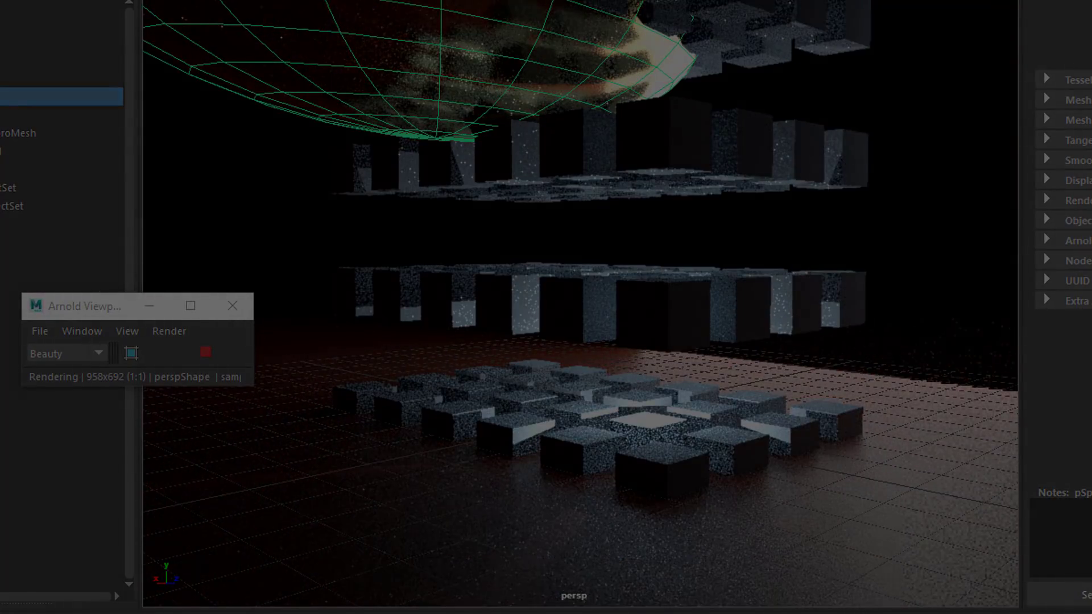
click(205, 353)
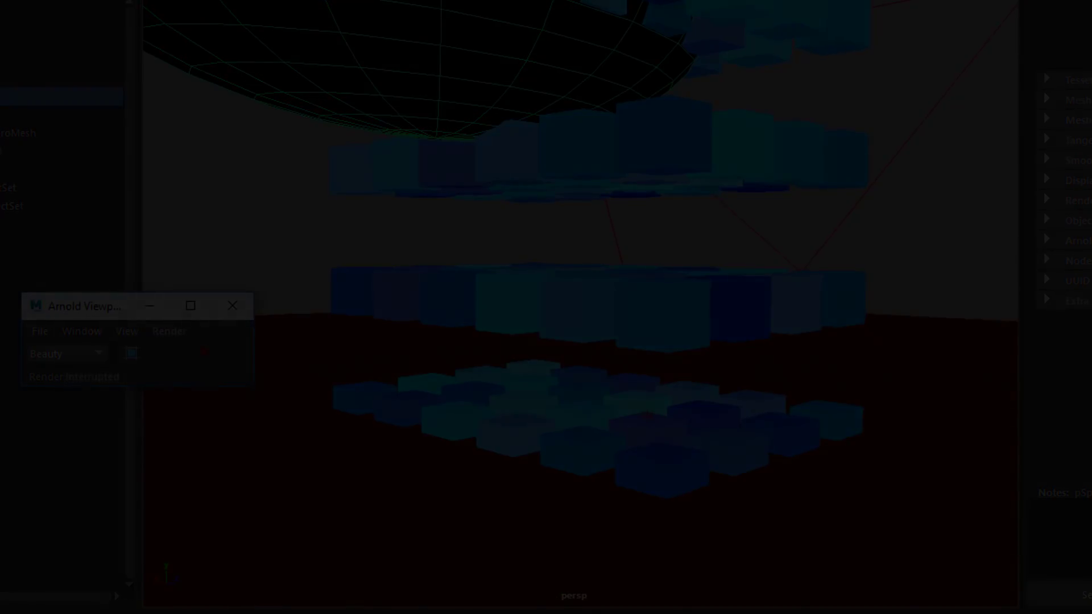